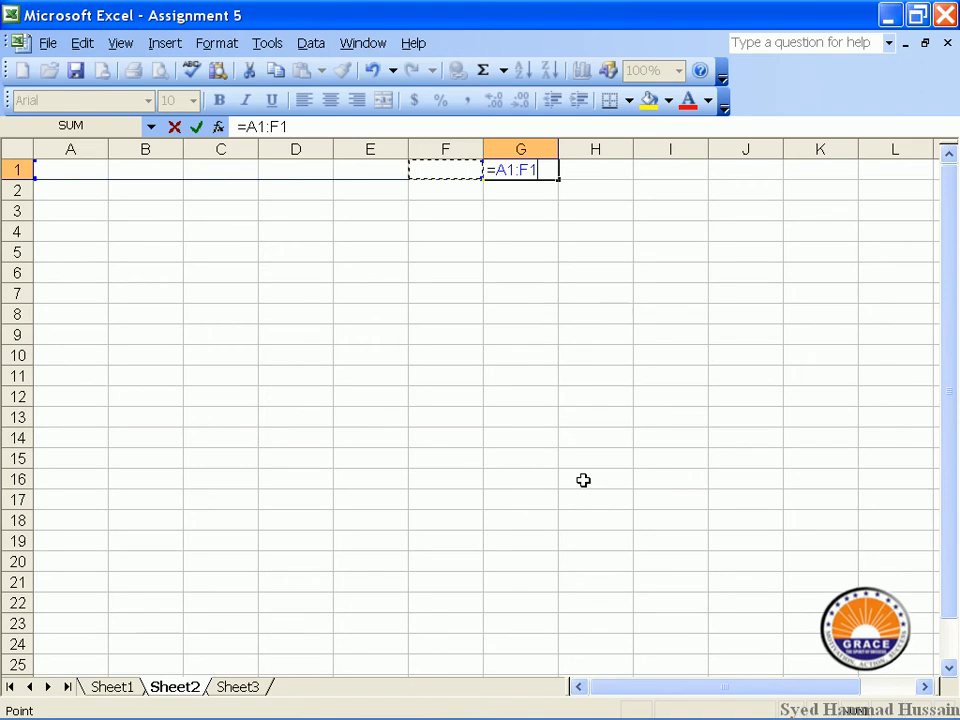
- Remove the unfinished formula from cell G1 on Sheet2 and leave the cell empty
{"action": "key", "text": "BackSpace"}
{"action": "key", "text": "BackSpace"}
{"action": "key", "text": "BackSpace"}
{"action": "key", "text": "BackSpace"}
{"action": "key", "text": "BackSpace"}
{"action": "key", "text": "BackSpace"}
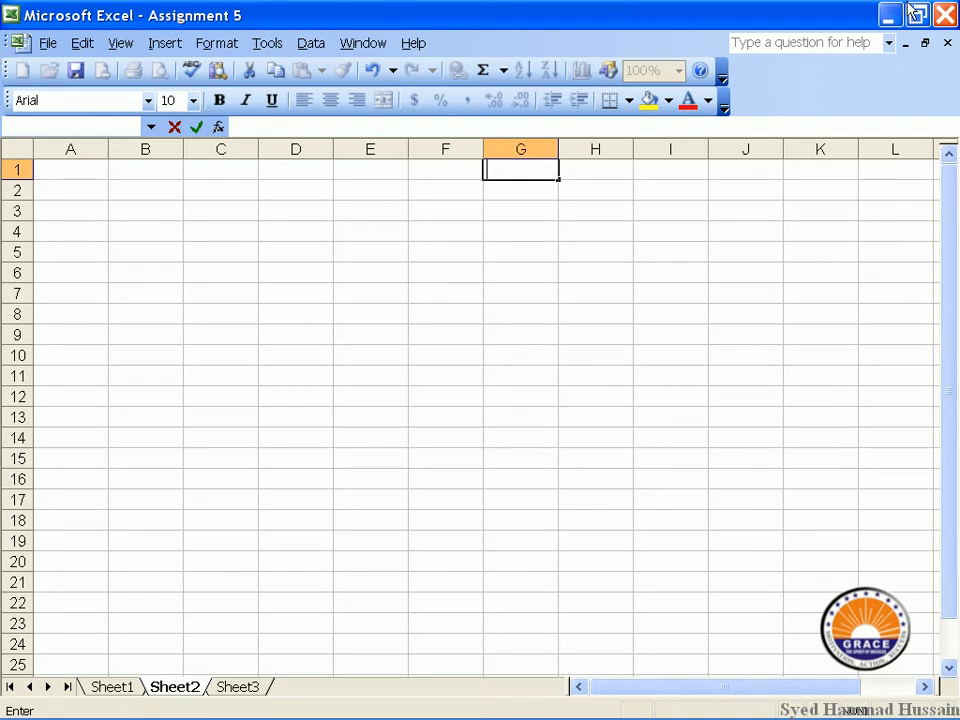
{"action": "left_click", "coordinate": [46, 43]}
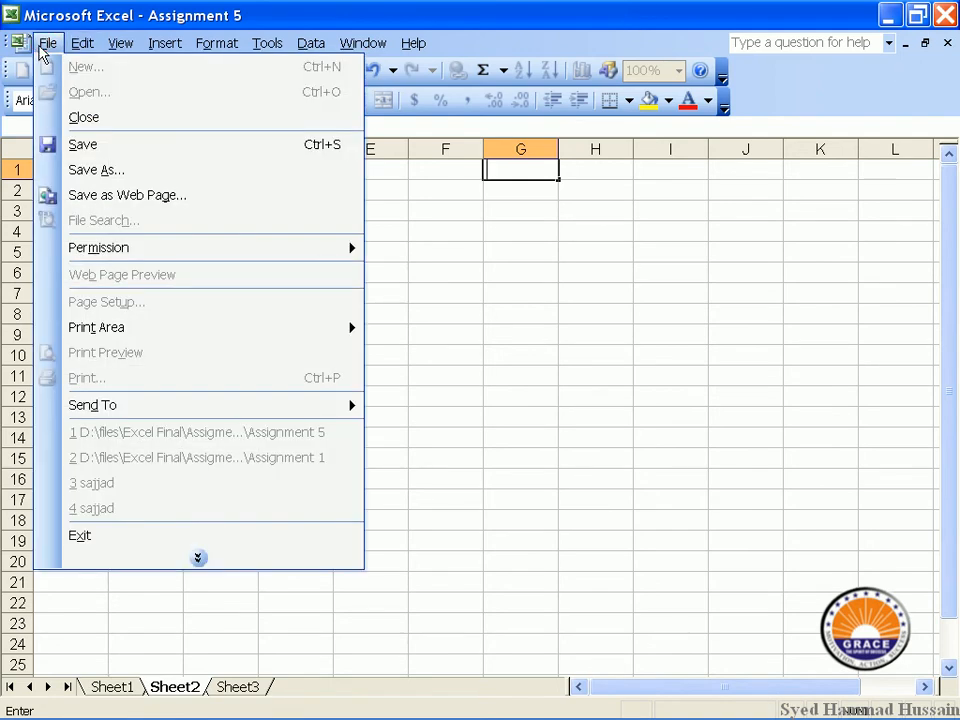
{"action": "left_click", "coordinate": [775, 476]}
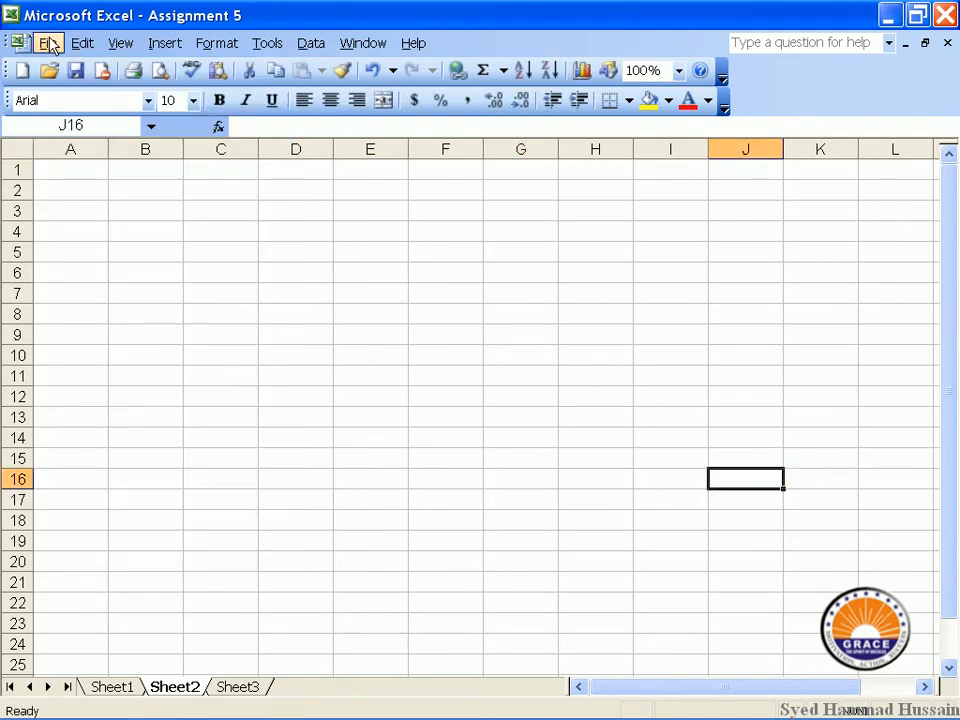
- Try the restored, minimized and maximized states of the Assignment 5 workbook window
{"action": "left_click", "coordinate": [48, 45]}
{"action": "left_click", "coordinate": [340, 432]}
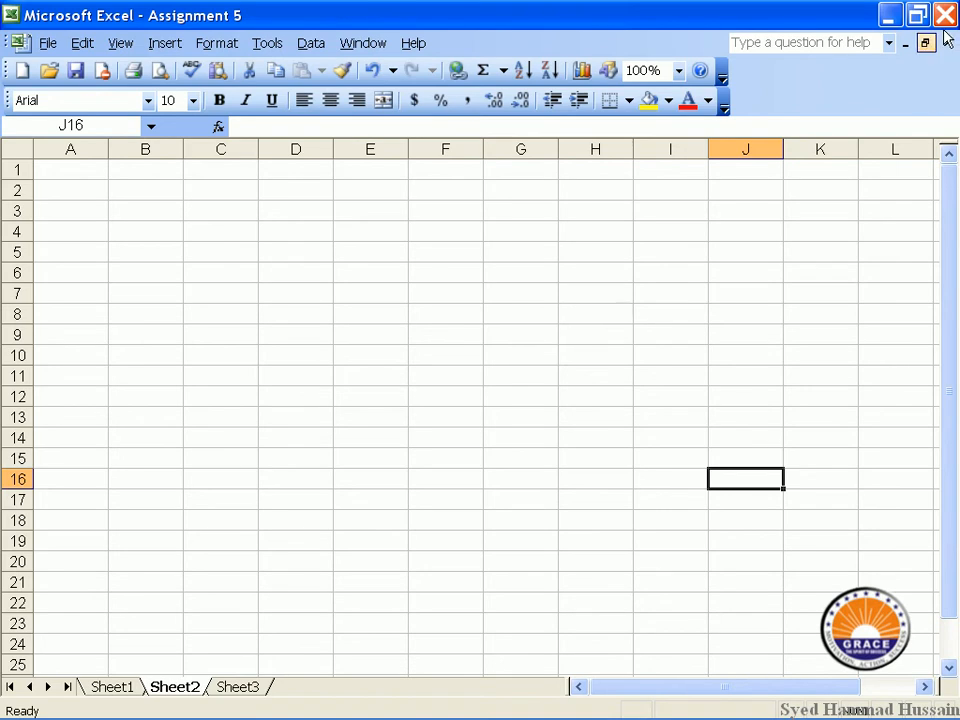
{"action": "left_click", "coordinate": [924, 43]}
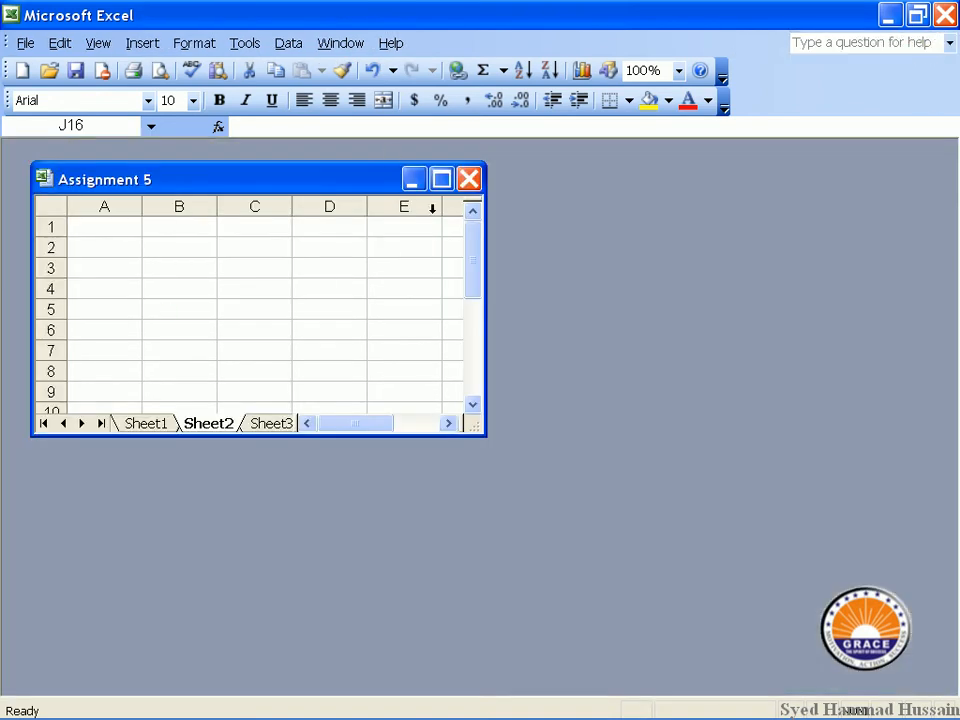
{"action": "left_click", "coordinate": [442, 181]}
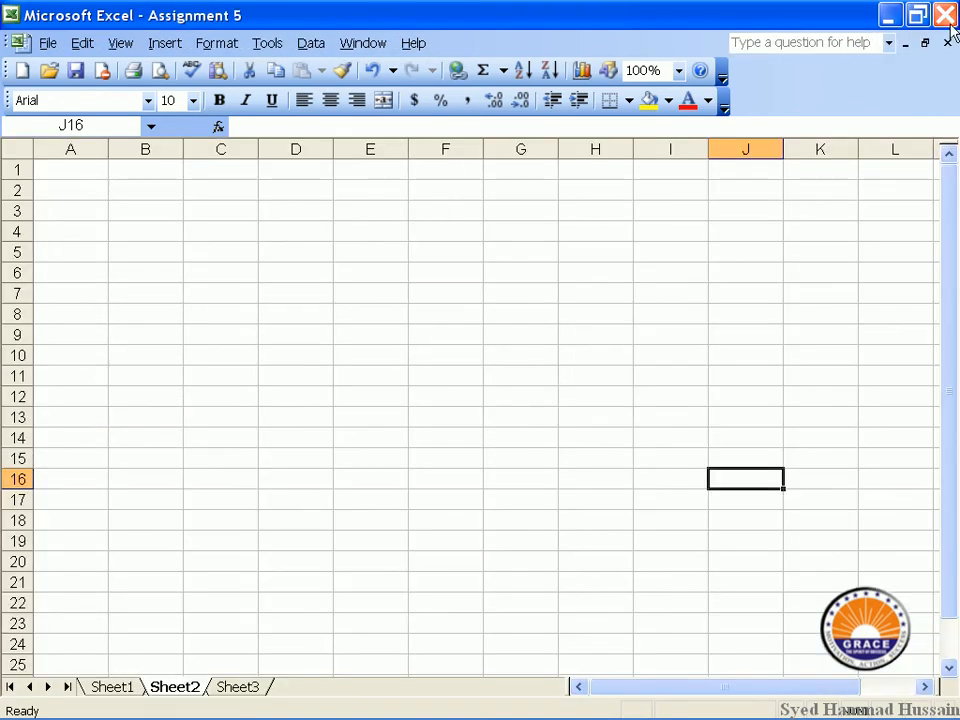
{"action": "left_click", "coordinate": [906, 44]}
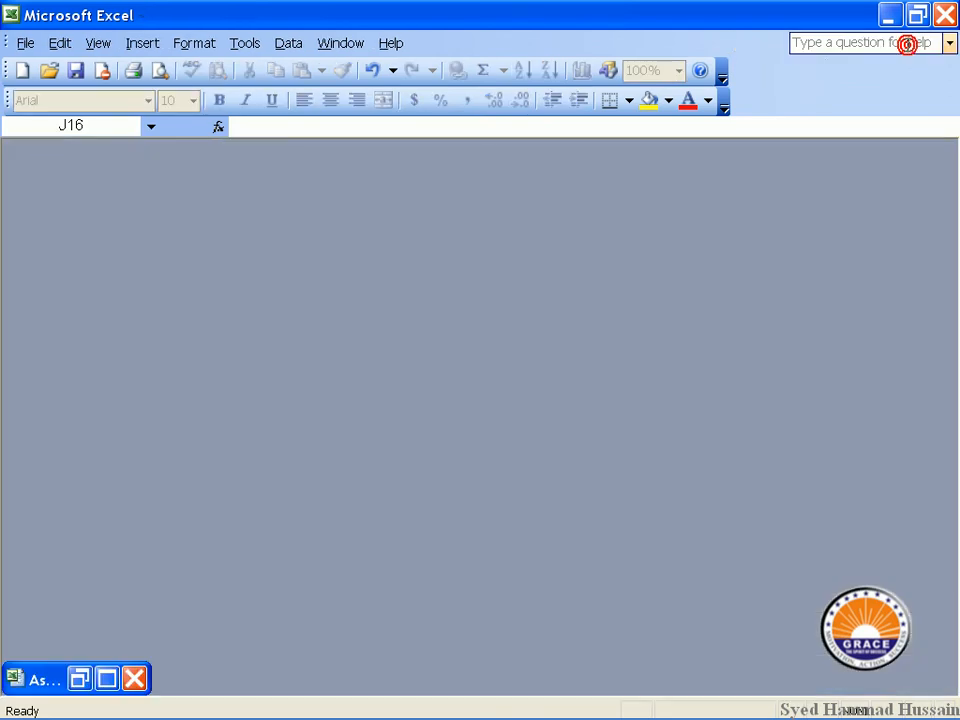
{"action": "left_click", "coordinate": [107, 679]}
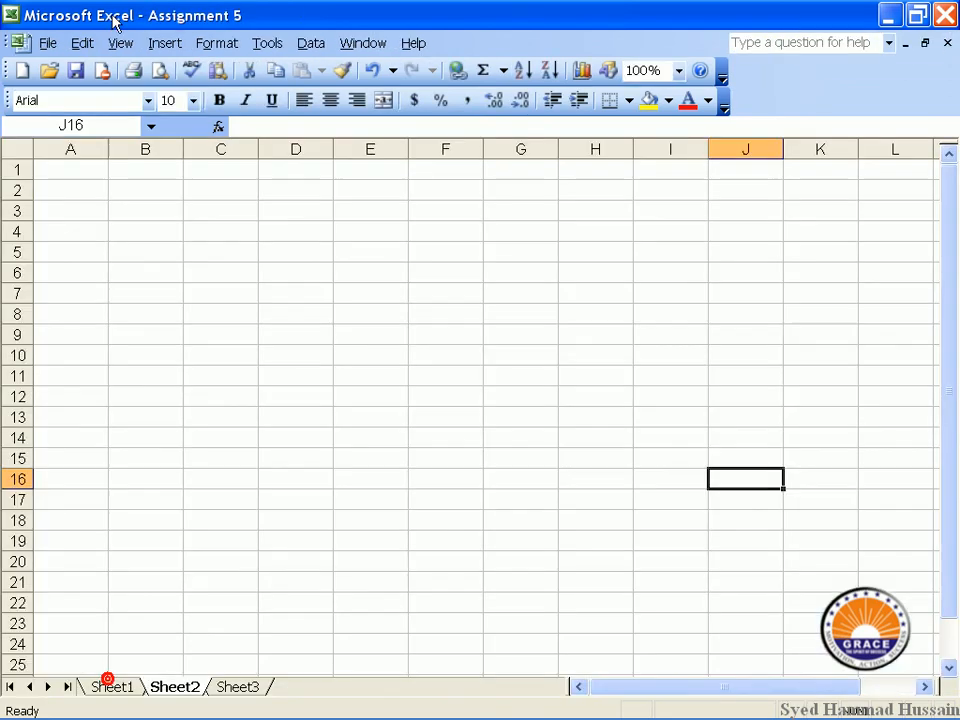
{"action": "left_click", "coordinate": [46, 48]}
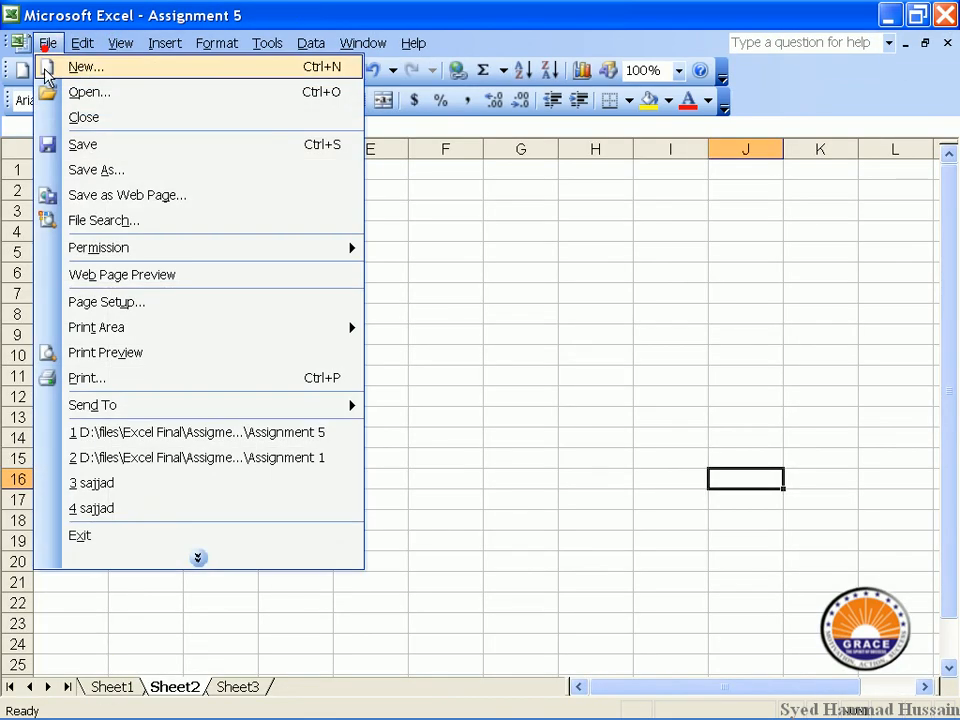
{"action": "left_click", "coordinate": [318, 436]}
{"action": "left_click_drag", "start_coordinate": [388, 455], "coordinate": [388, 444]}
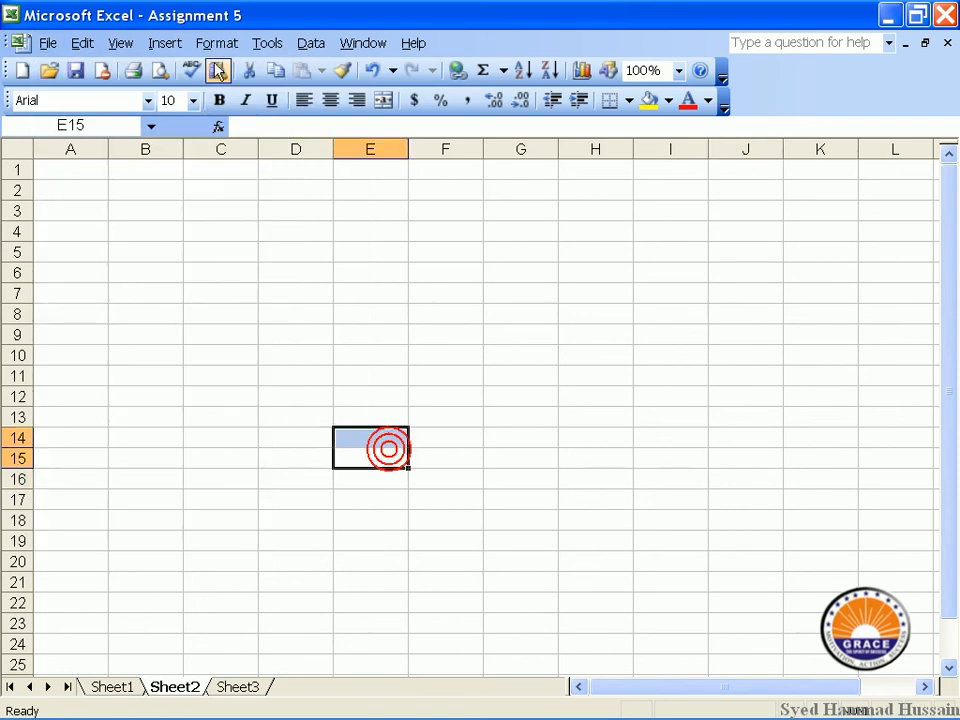
- Clear the Marks Obtained, Average and %-age results in J22:L31 of the result sheet on Sheet1
{"action": "left_click", "coordinate": [111, 687]}
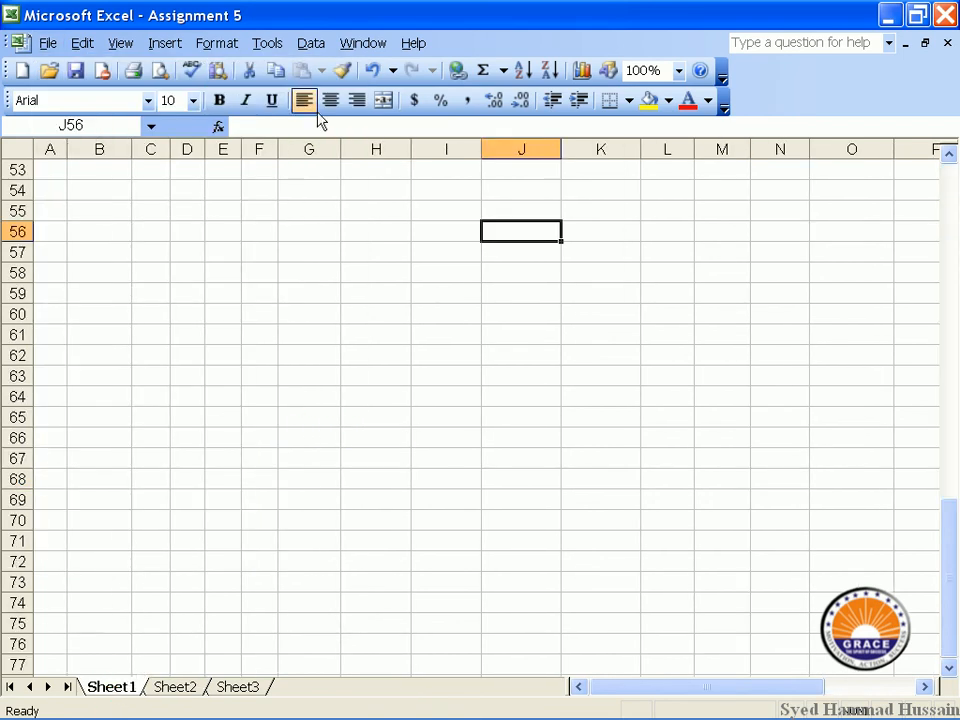
{"action": "scroll", "coordinate": [372, 368], "scroll_direction": "up", "scroll_amount": 3}
{"action": "scroll", "coordinate": [372, 368], "scroll_direction": "up", "scroll_amount": 9}
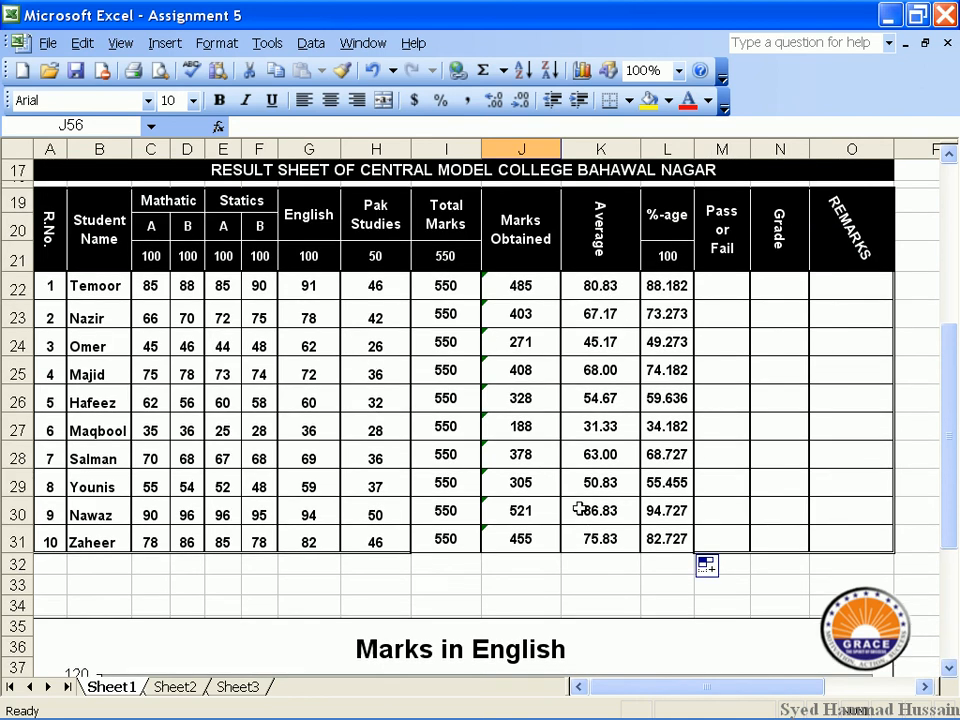
{"action": "scroll", "coordinate": [521, 310], "scroll_direction": "up", "scroll_amount": 1}
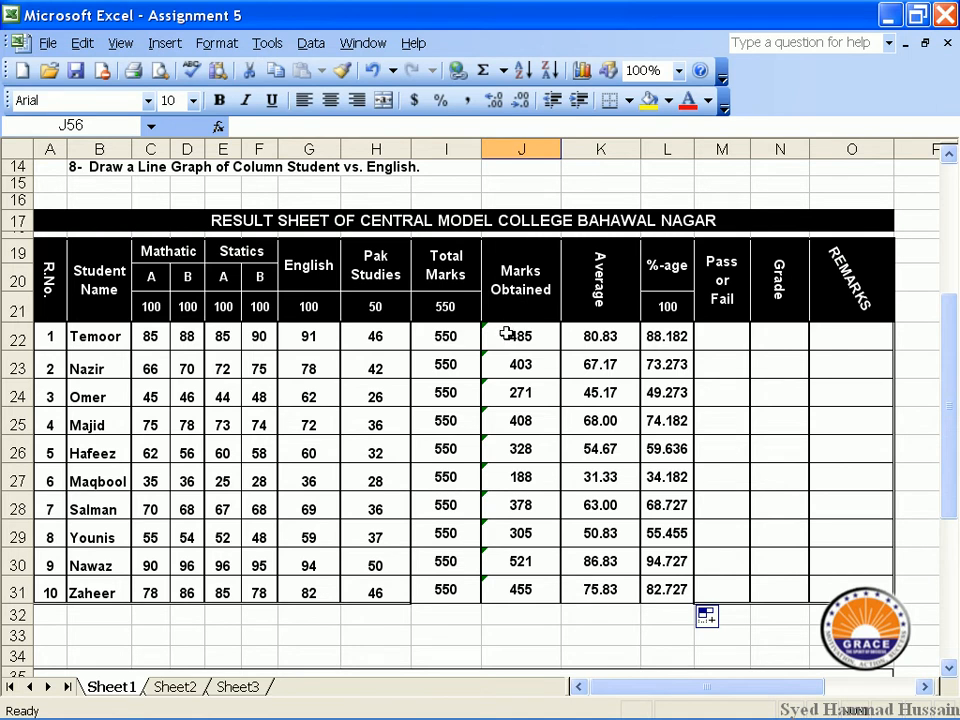
{"action": "left_click", "coordinate": [507, 343]}
{"action": "left_click_drag", "start_coordinate": [507, 343], "coordinate": [602, 585]}
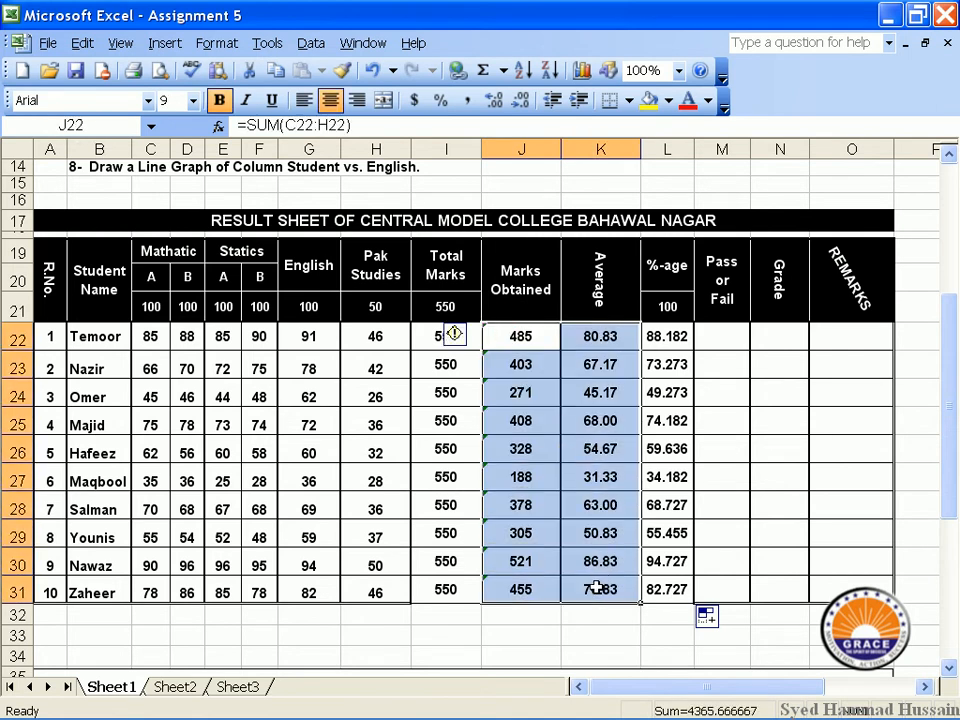
{"action": "key", "text": "Delete"}
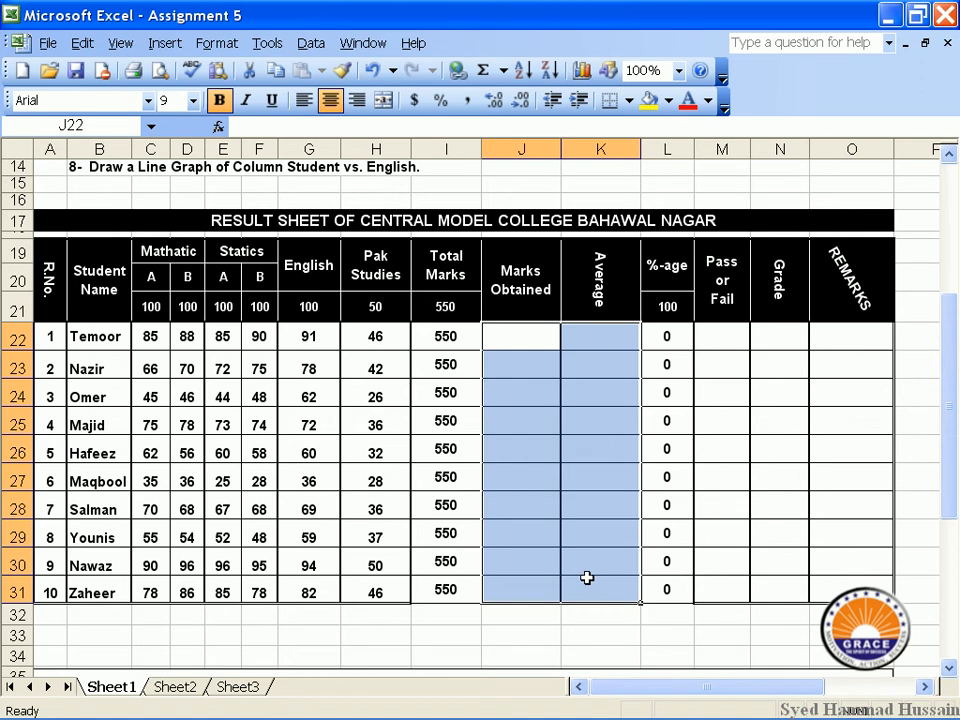
{"action": "left_click_drag", "start_coordinate": [660, 341], "coordinate": [664, 598]}
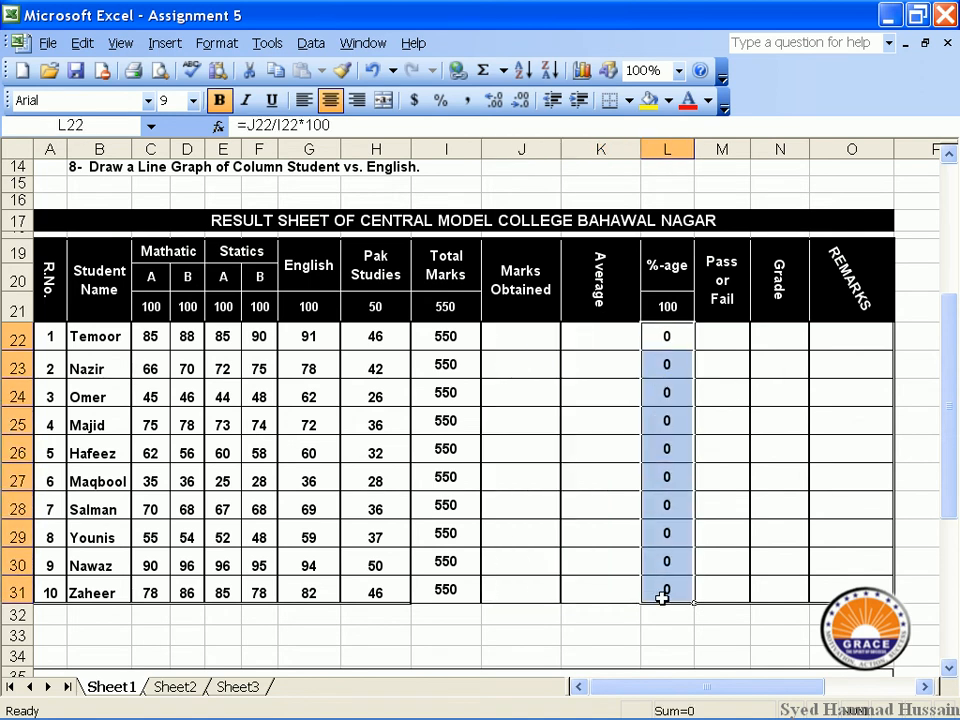
{"action": "key", "text": "Delete"}
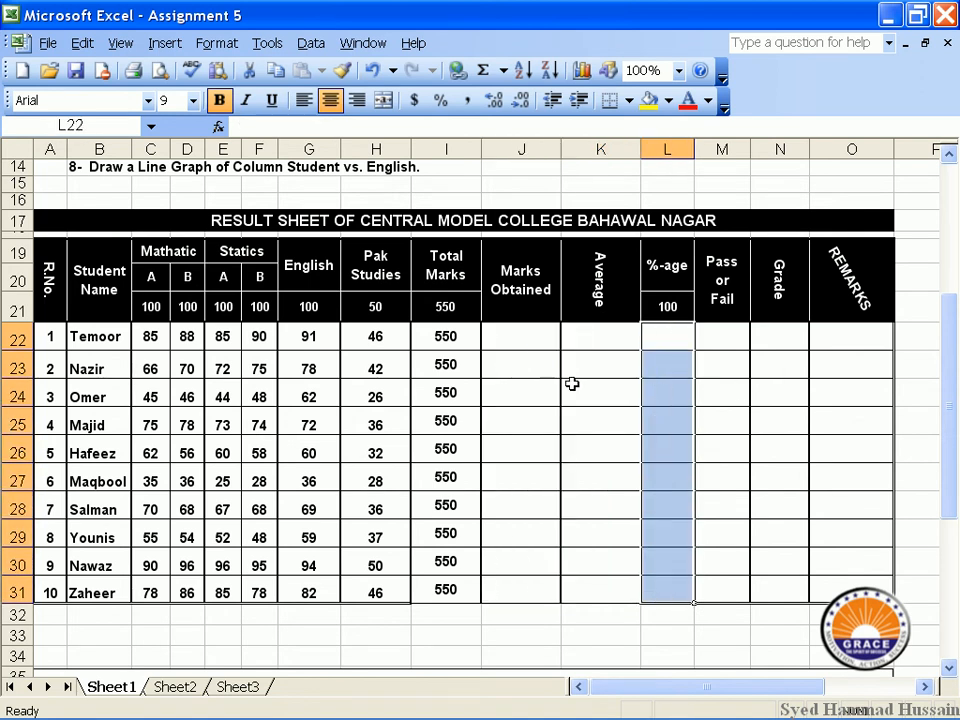
- Enter =sum(C22:H22) in J22 to total the first student's obtained marks
{"action": "left_click", "coordinate": [538, 341]}
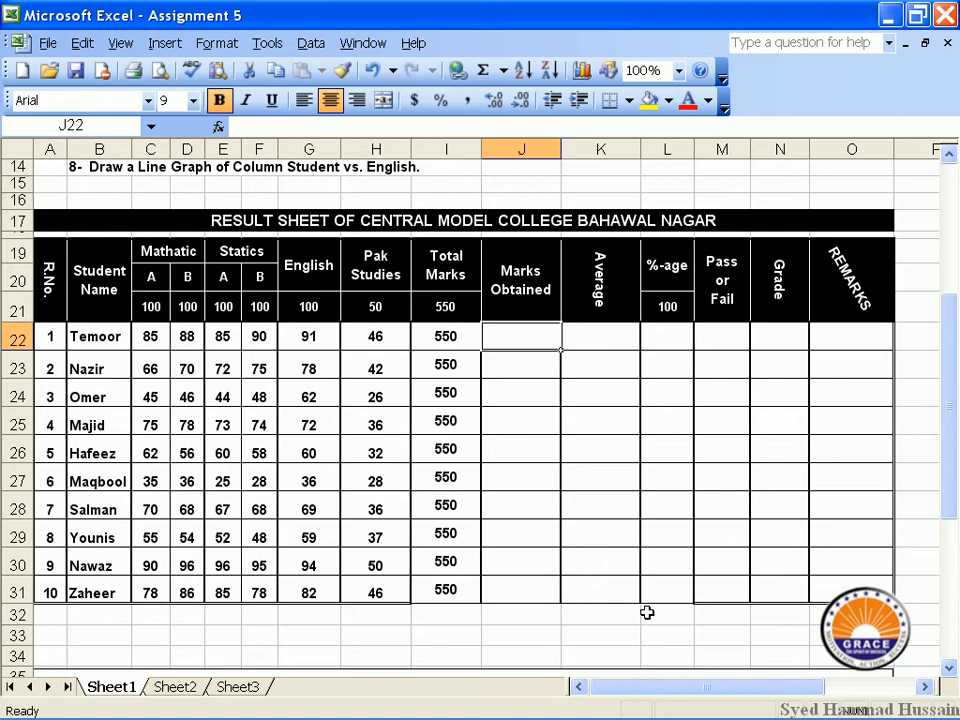
{"action": "type", "text": "=sum("}
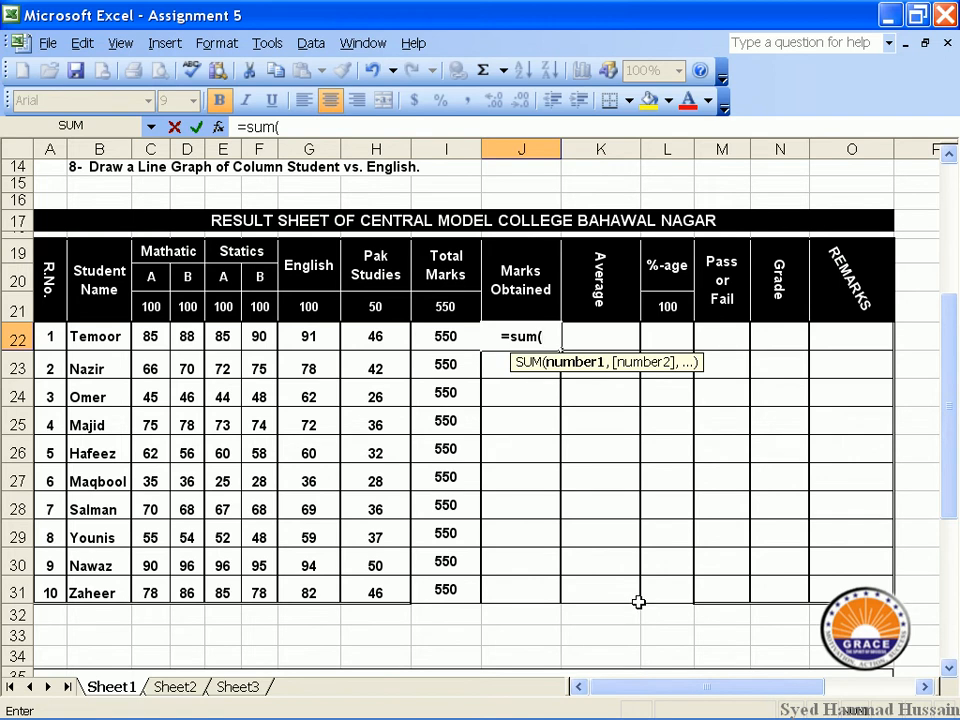
{"action": "left_click_drag", "start_coordinate": [150, 336], "coordinate": [390, 347]}
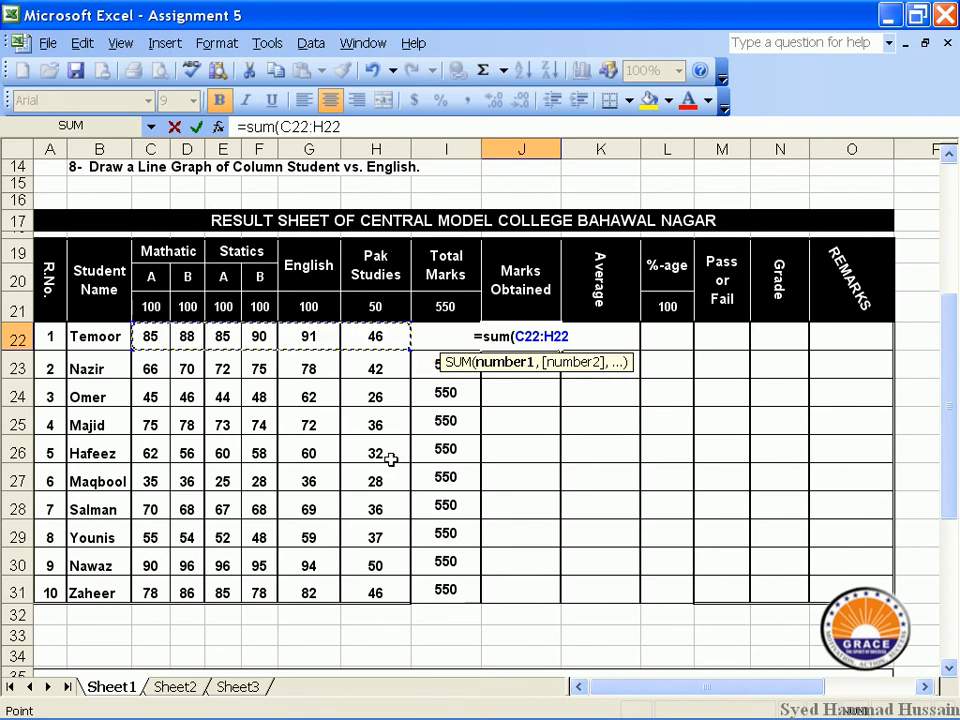
{"action": "type", "text": ")"}
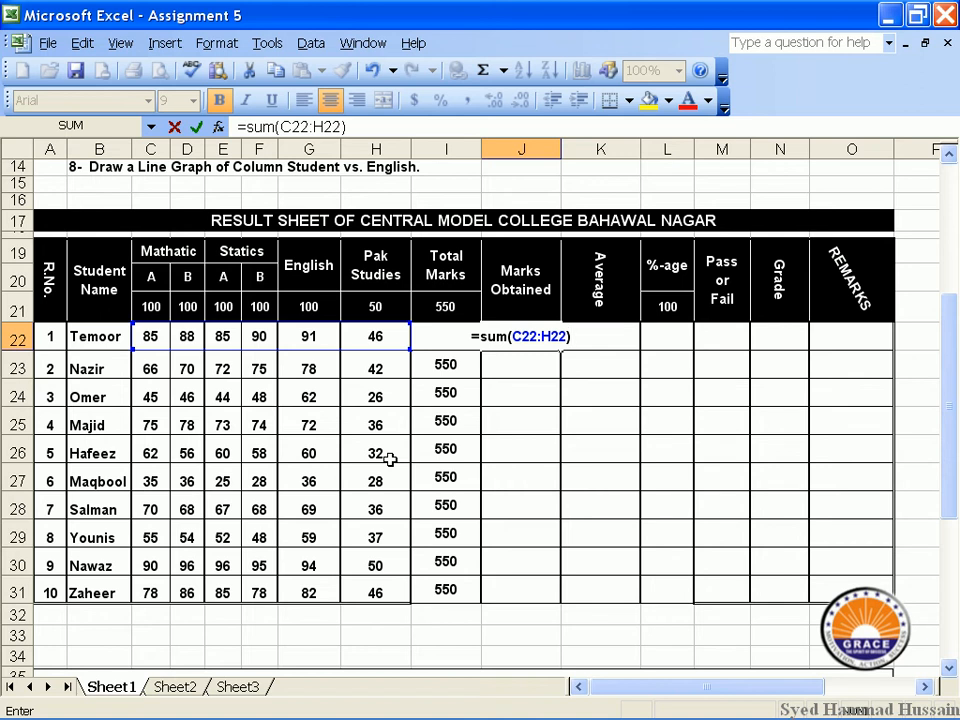
{"action": "key", "text": "Return"}
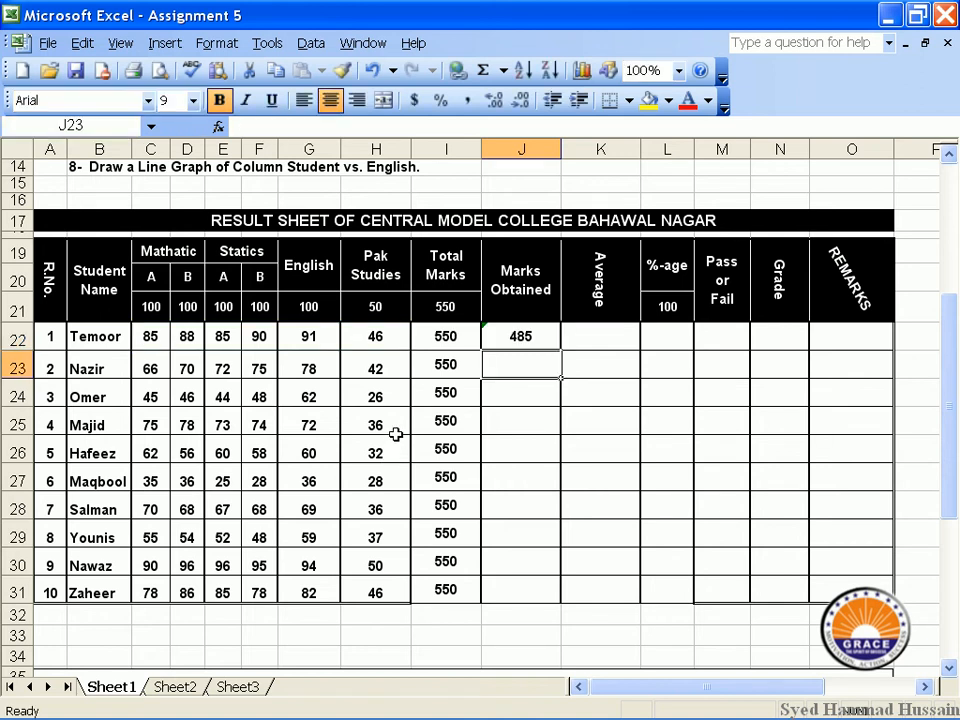
- Fill the J22 sum formula down to J31 and check the copied formulas in J23 and J27
{"action": "left_click", "coordinate": [527, 347]}
{"action": "left_click_drag", "start_coordinate": [559, 353], "coordinate": [562, 597]}
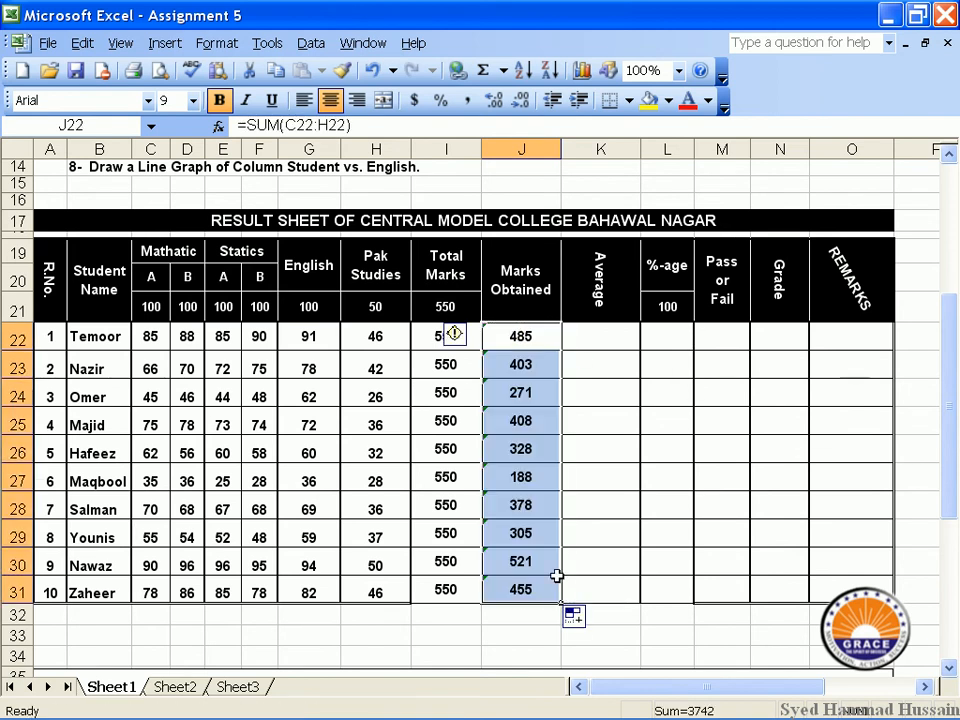
{"action": "left_click", "coordinate": [537, 372]}
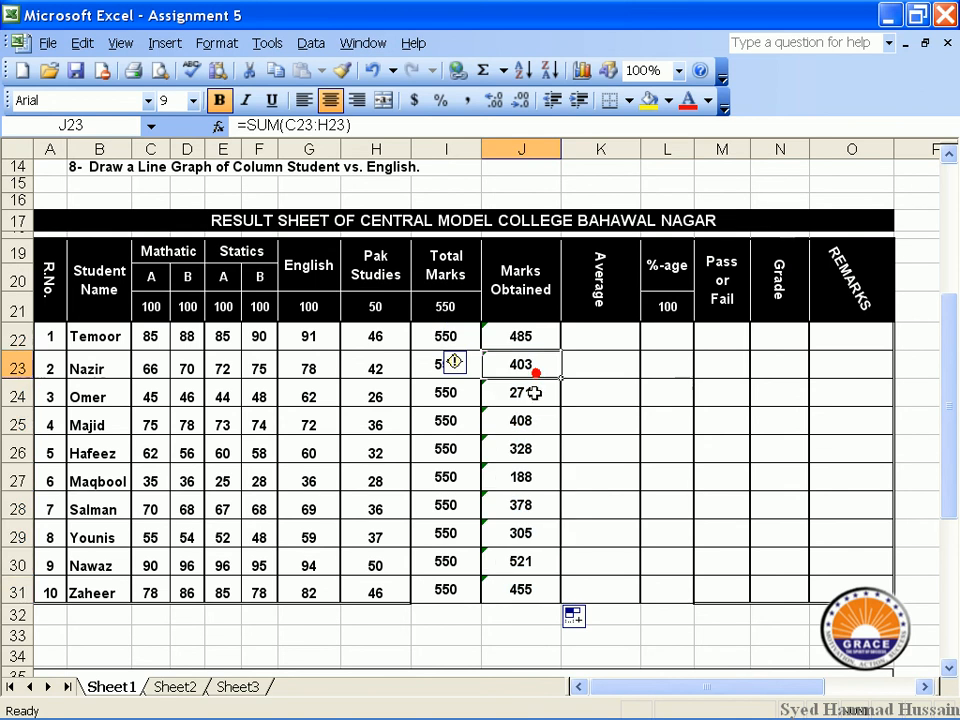
{"action": "left_click", "coordinate": [529, 480]}
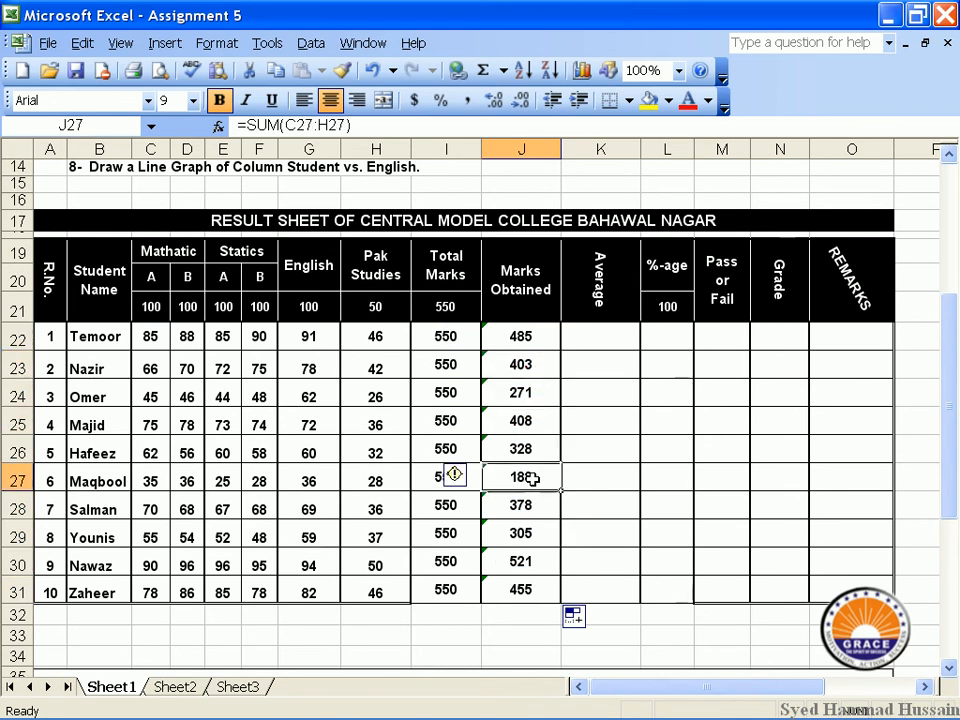
- Enter =average(C22:H22) in K22 and fill it down the Average column to K31
{"action": "left_click", "coordinate": [597, 338]}
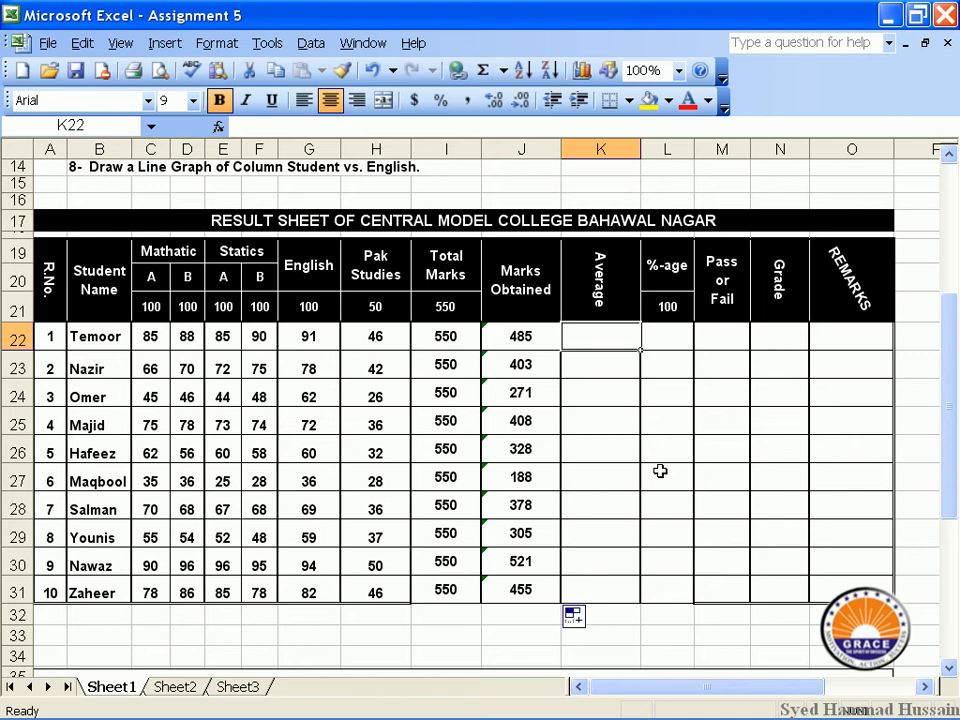
{"action": "type", "text": "="}
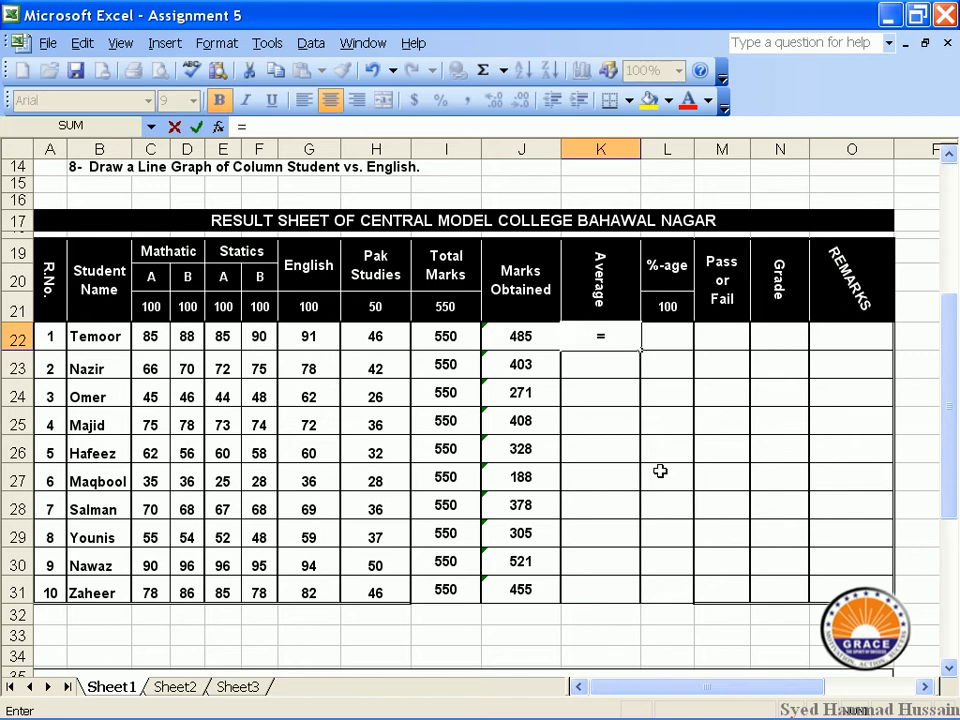
{"action": "type", "text": "average"}
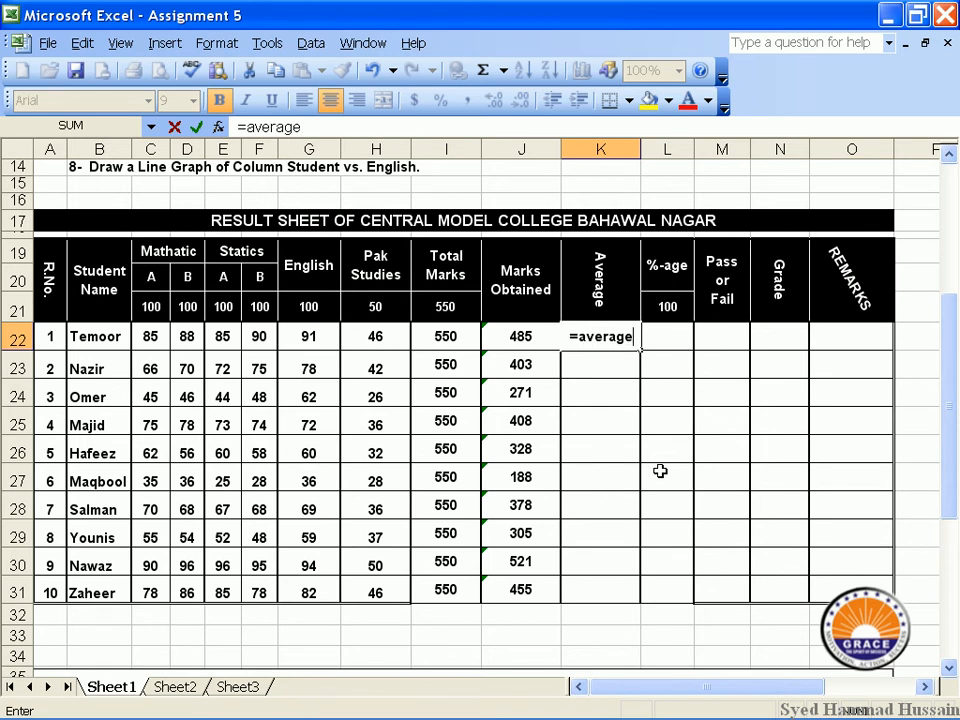
{"action": "type", "text": "("}
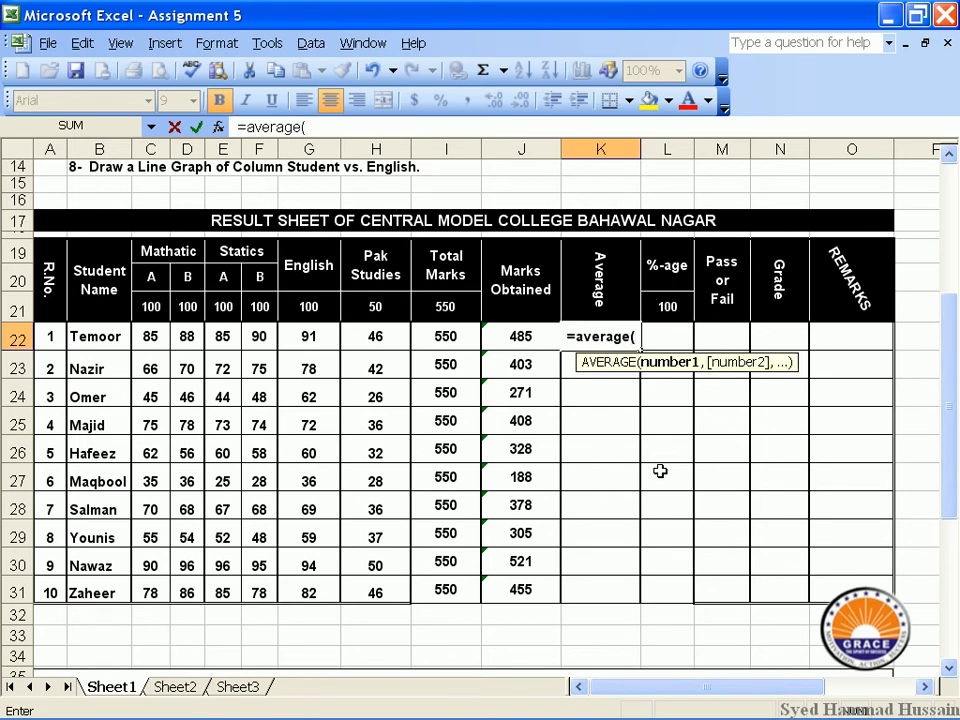
{"action": "left_click_drag", "start_coordinate": [148, 334], "coordinate": [388, 341]}
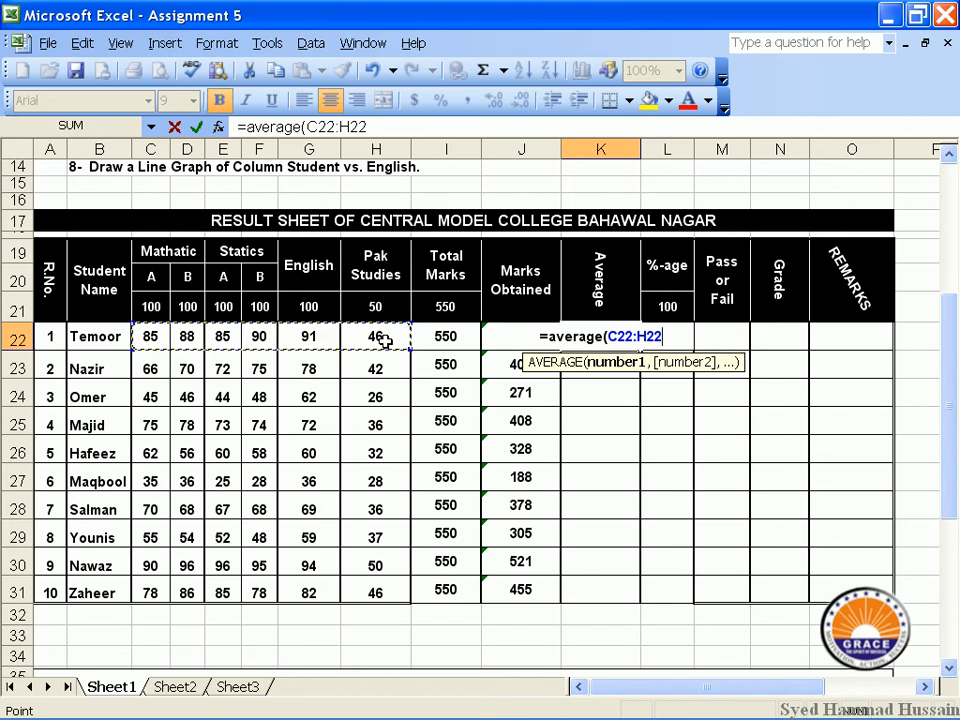
{"action": "type", "text": ")"}
{"action": "key", "text": "Return"}
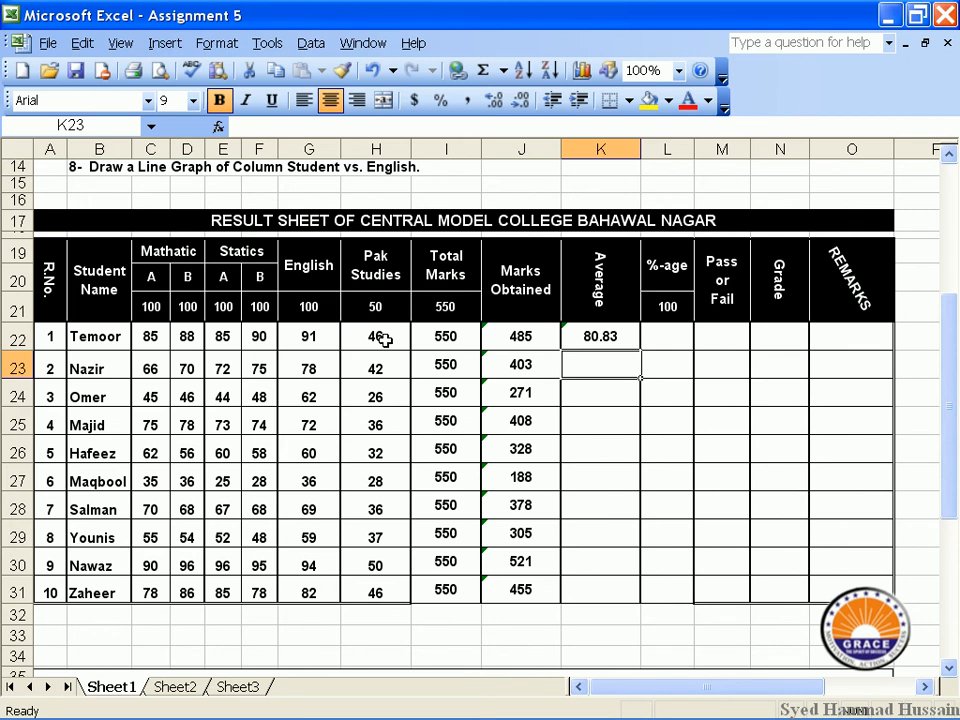
{"action": "left_click", "coordinate": [603, 332]}
{"action": "left_click_drag", "start_coordinate": [641, 351], "coordinate": [640, 583]}
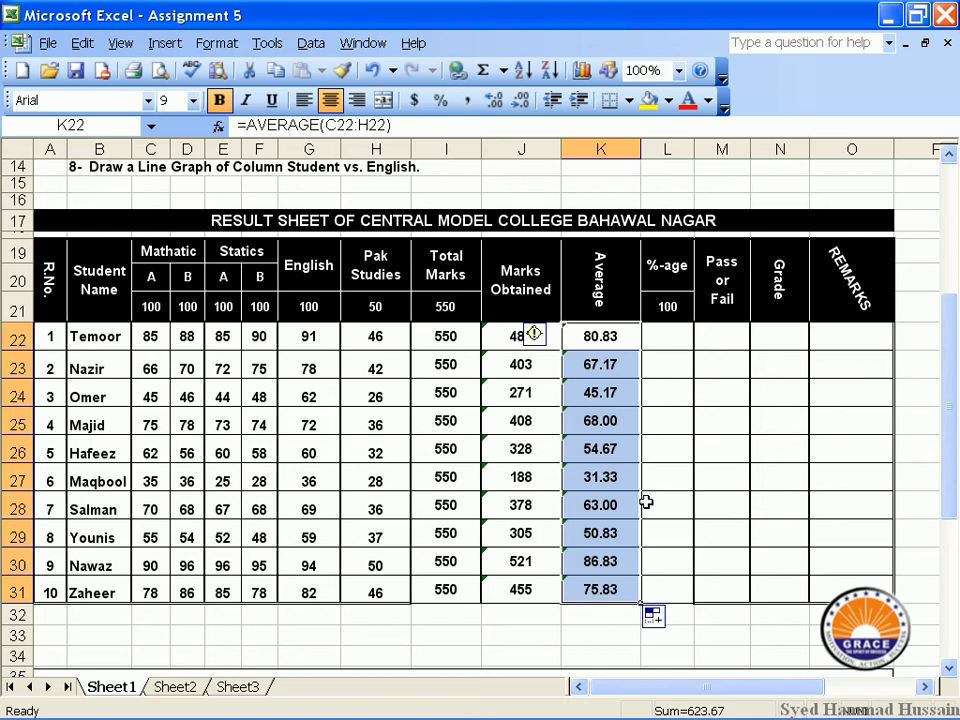
- Enter =J22/I22*100 in L22 and fill it down the %-age column to L31
{"action": "left_click", "coordinate": [682, 344]}
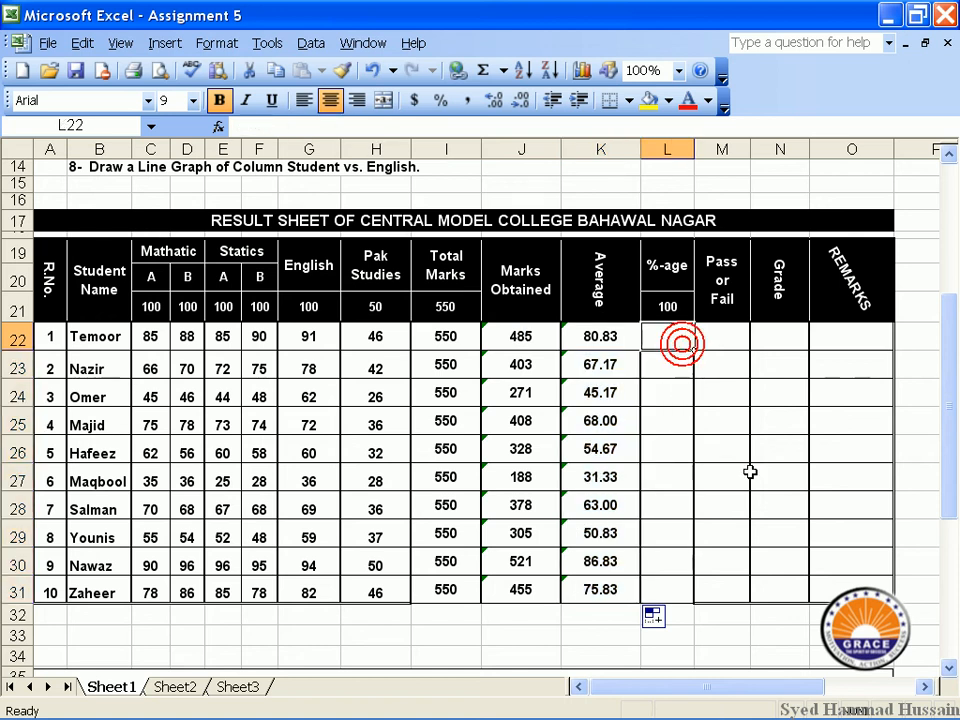
{"action": "type", "text": "="}
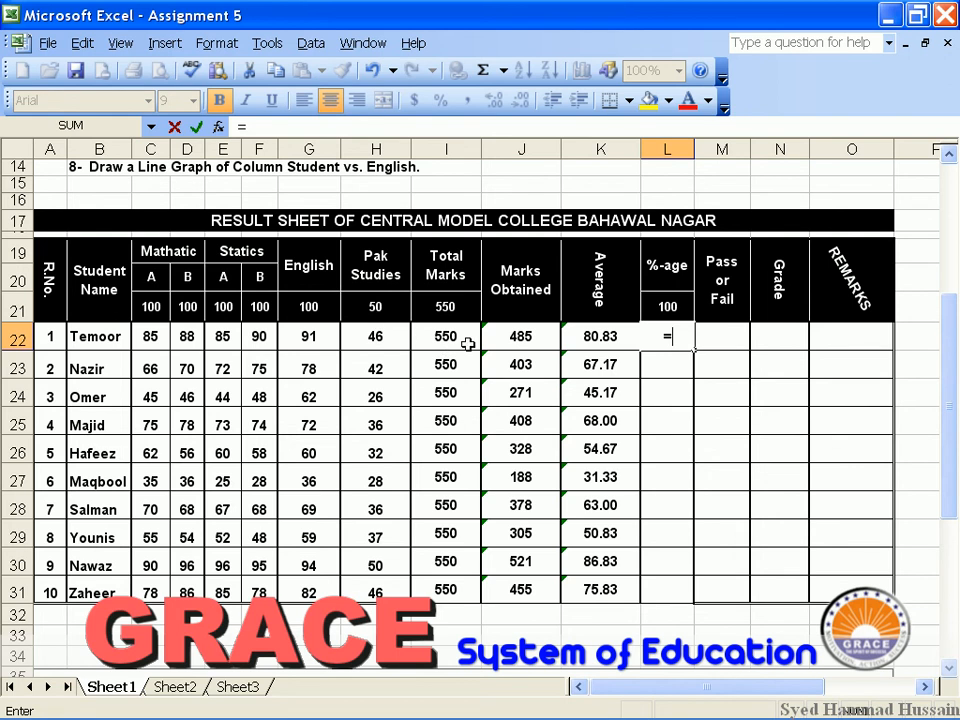
{"action": "left_click", "coordinate": [521, 338]}
{"action": "type", "text": "/"}
{"action": "left_click", "coordinate": [441, 336]}
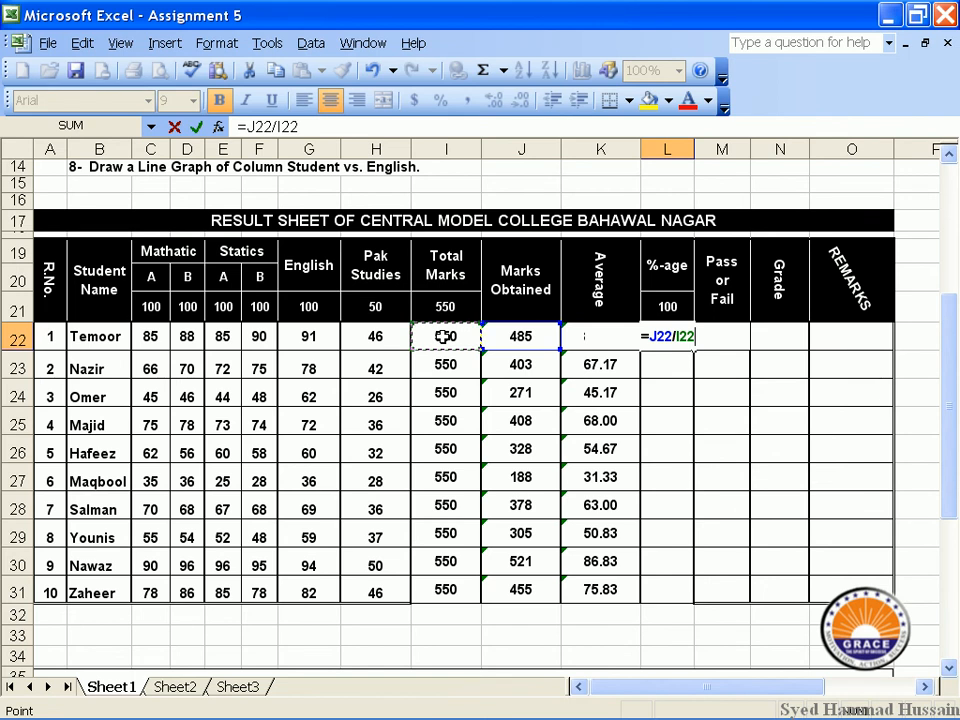
{"action": "type", "text": "*100"}
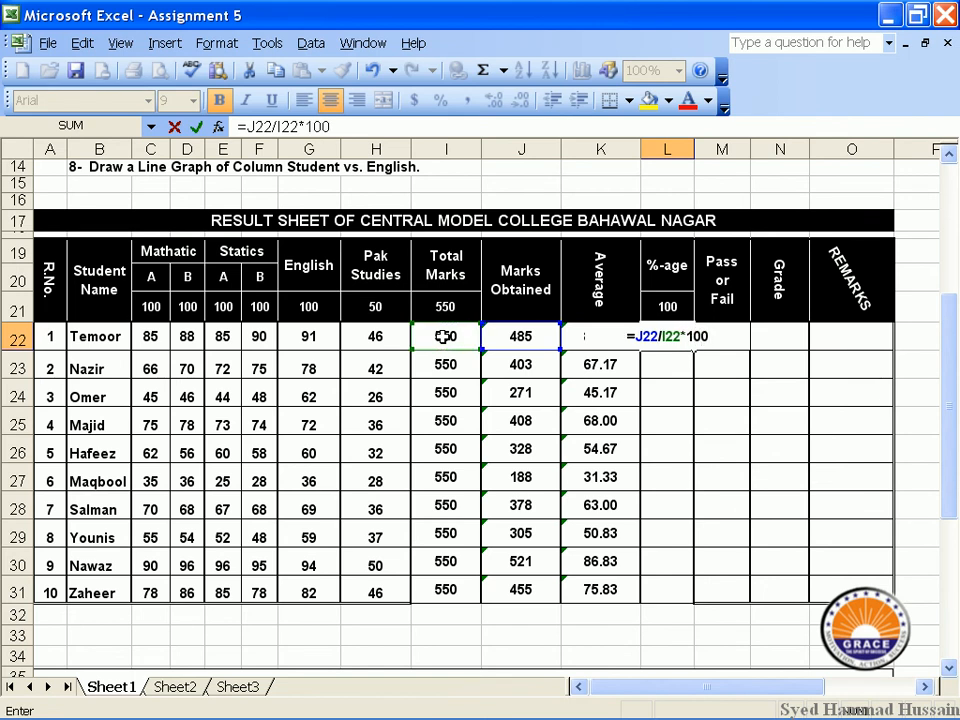
{"action": "key", "text": "Return"}
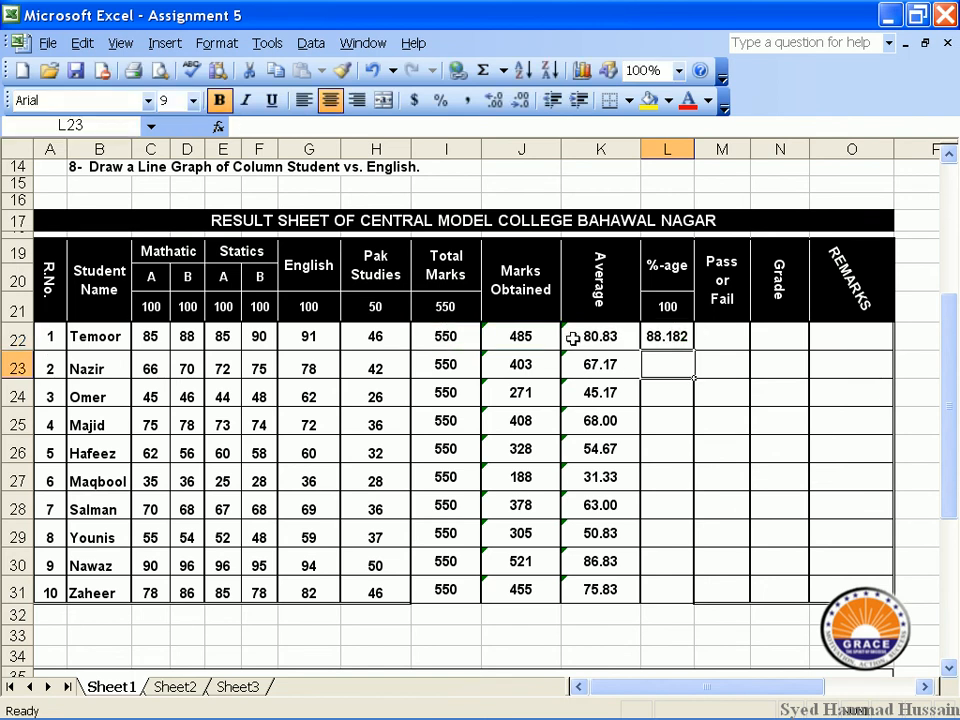
{"action": "left_click", "coordinate": [678, 340]}
{"action": "left_click_drag", "start_coordinate": [694, 350], "coordinate": [692, 590]}
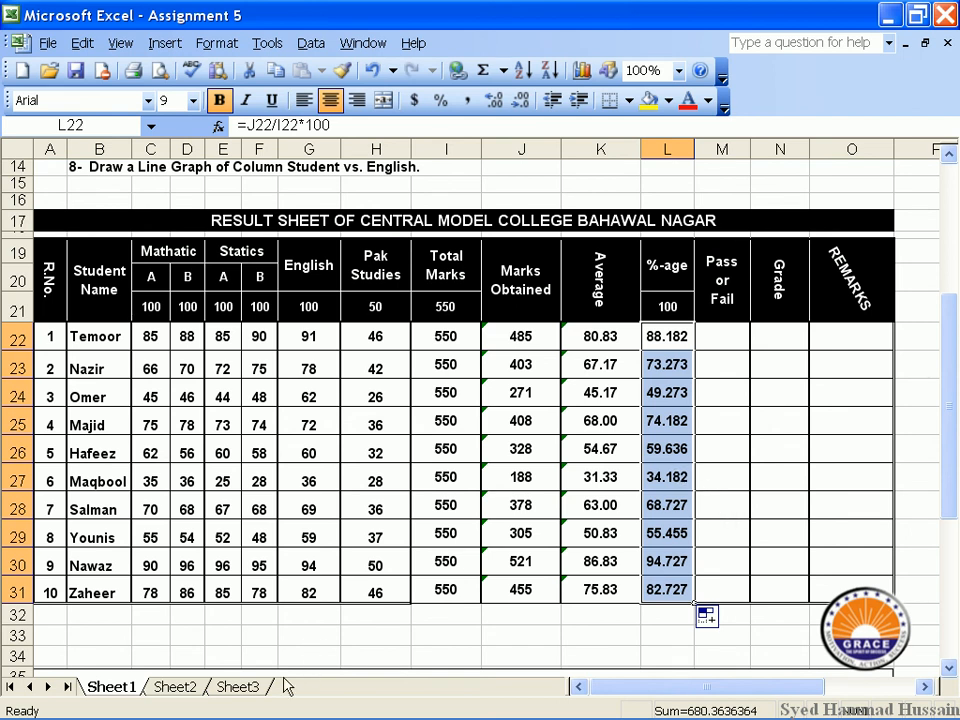
- Switch to Sheet2 and set its zoom to 200%
{"action": "left_click", "coordinate": [182, 686]}
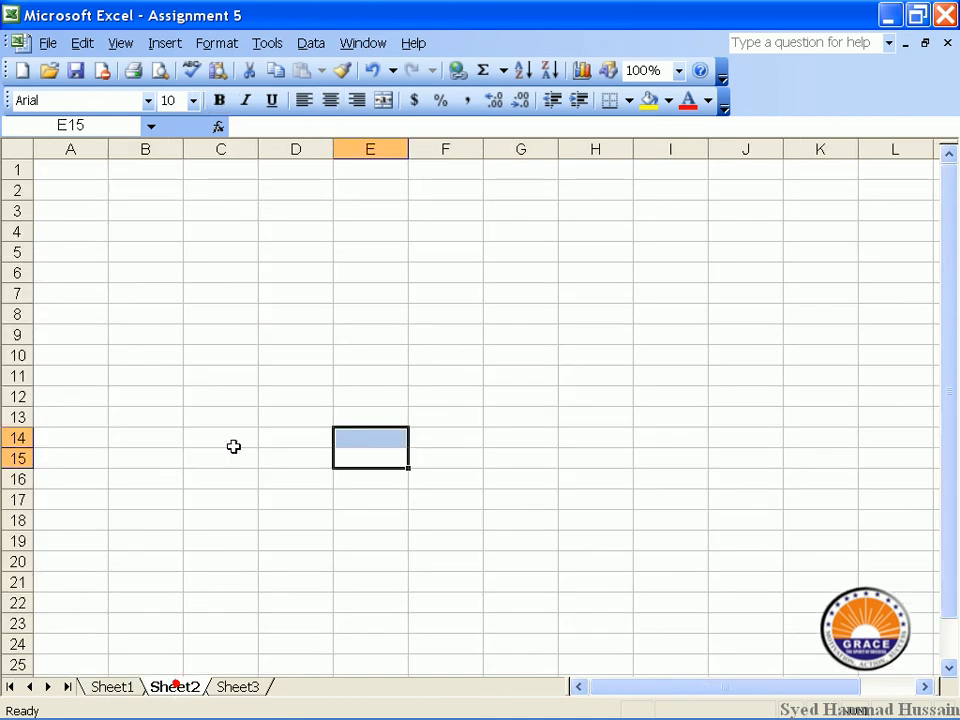
{"action": "left_click", "coordinate": [678, 70]}
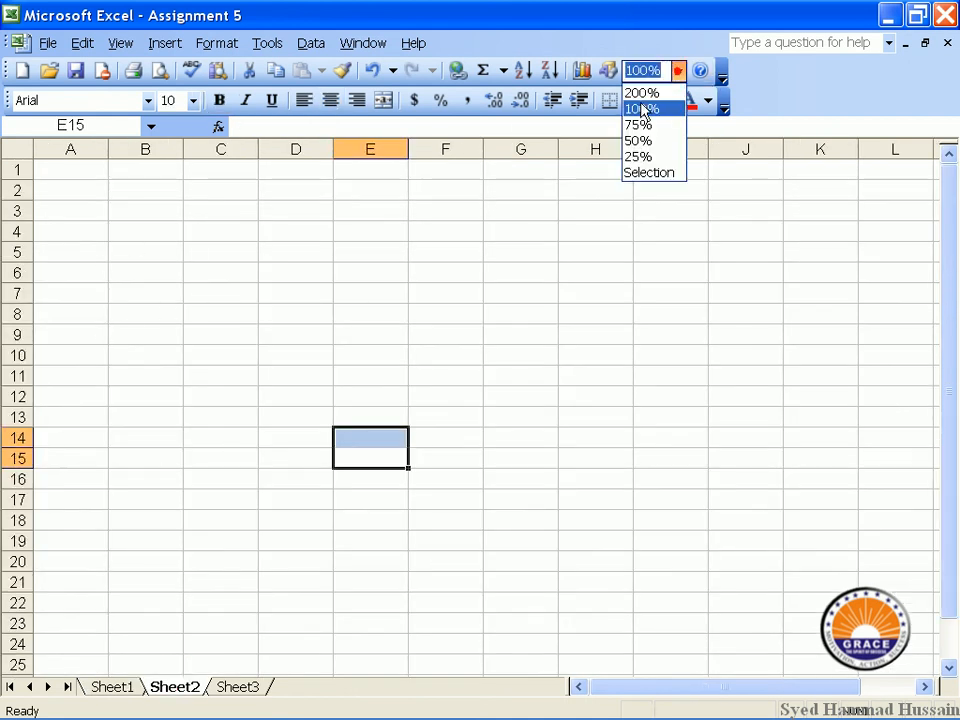
{"action": "left_click", "coordinate": [645, 90]}
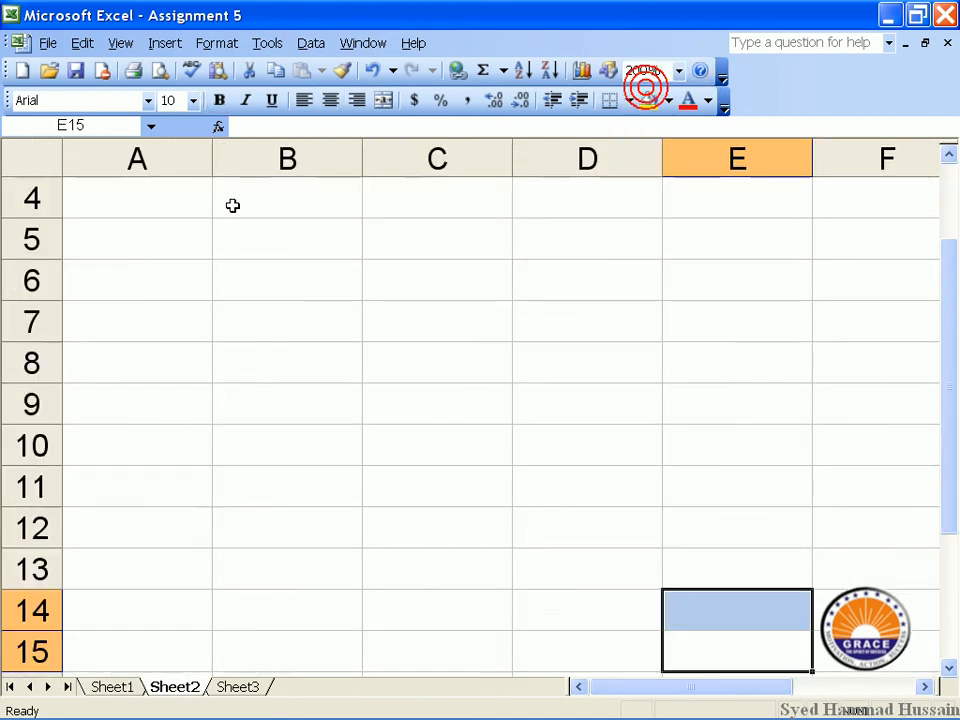
- Start a sum formula in B5 of Sheet2 with the whole numbers 1 through 30 as comma-separated arguments
{"action": "left_click", "coordinate": [183, 246]}
{"action": "left_click", "coordinate": [271, 255]}
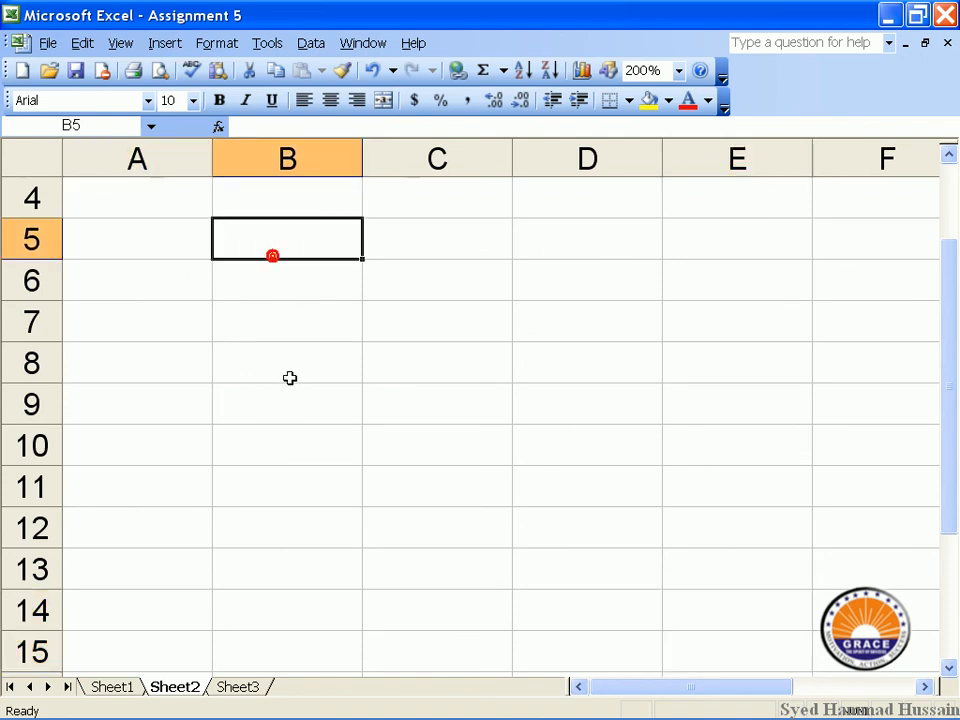
{"action": "type", "text": "="}
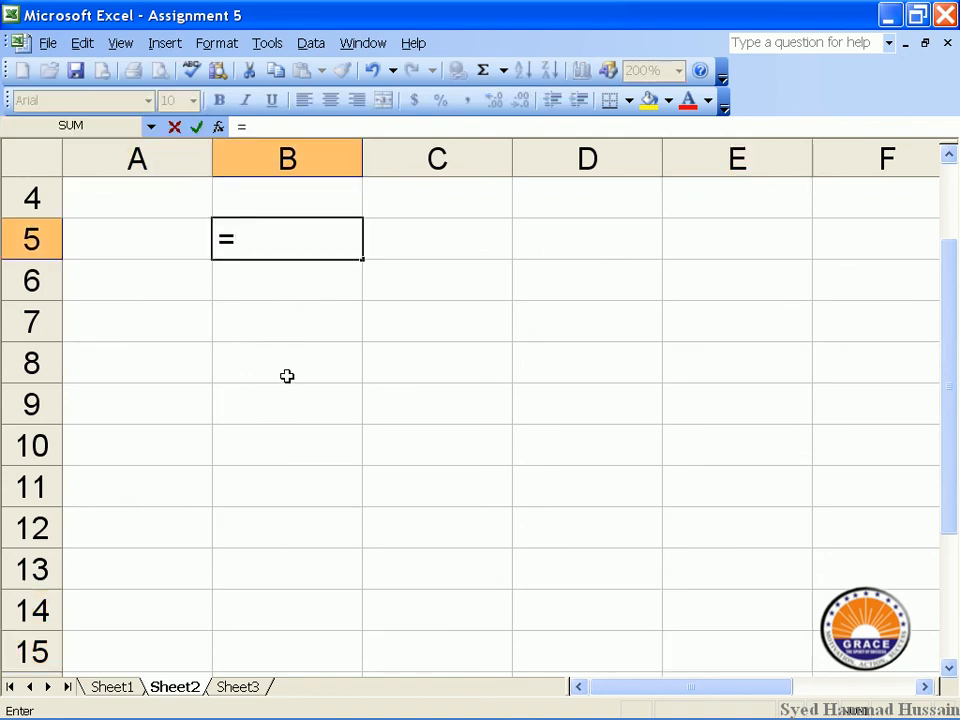
{"action": "type", "text": "sum("}
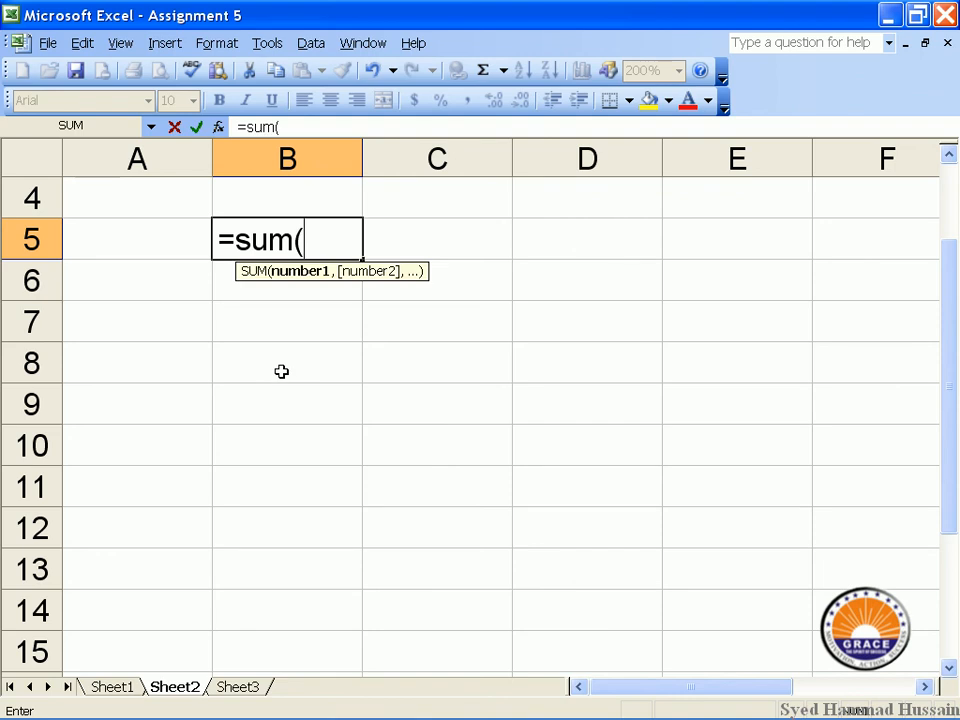
{"action": "type", "text": "1,2,3"}
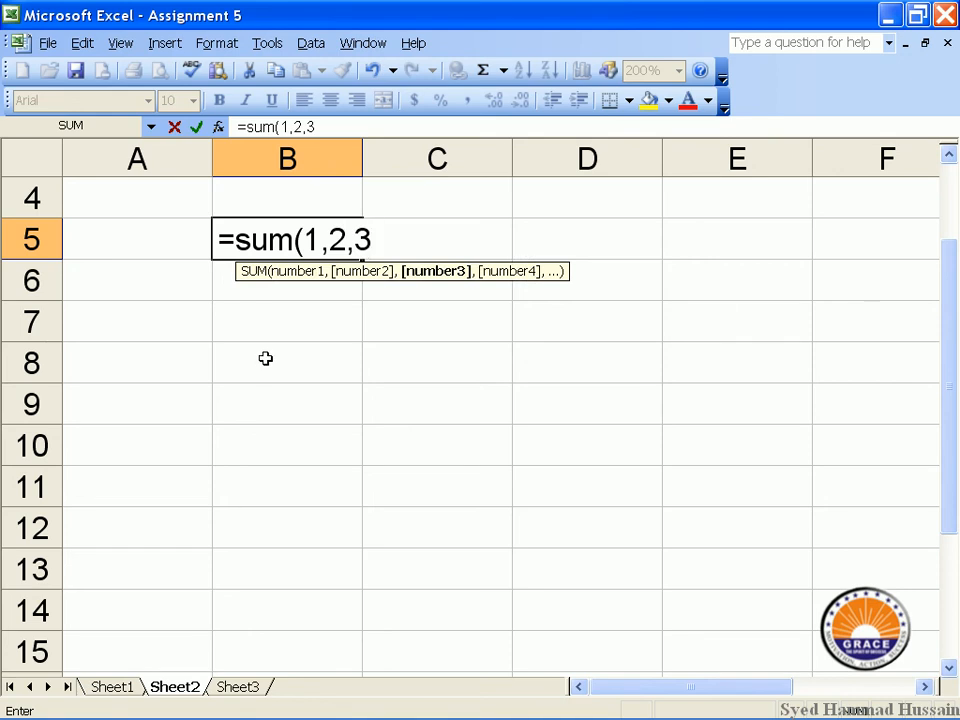
{"action": "type", "text": "4,"}
{"action": "key", "text": "BackSpace"}
{"action": "key", "text": "BackSpace"}
{"action": "type", "text": ",4"}
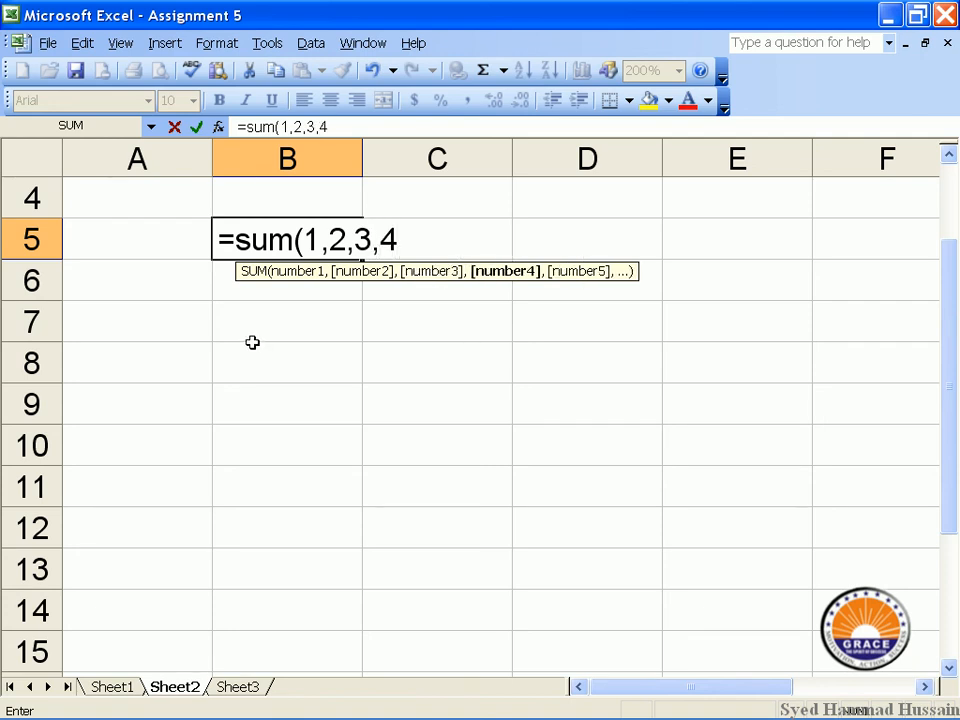
{"action": "type", "text": ",5,6,7"}
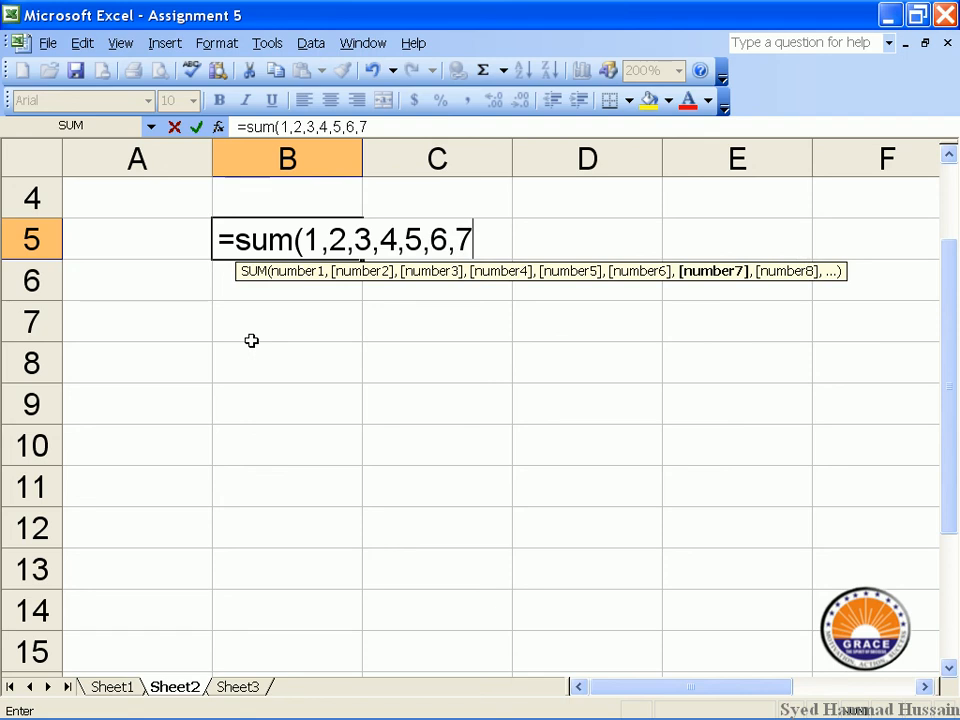
{"action": "type", "text": ",8,9,0,"}
{"action": "key", "text": "BackSpace"}
{"action": "key", "text": "BackSpace"}
{"action": "type", "text": "10"}
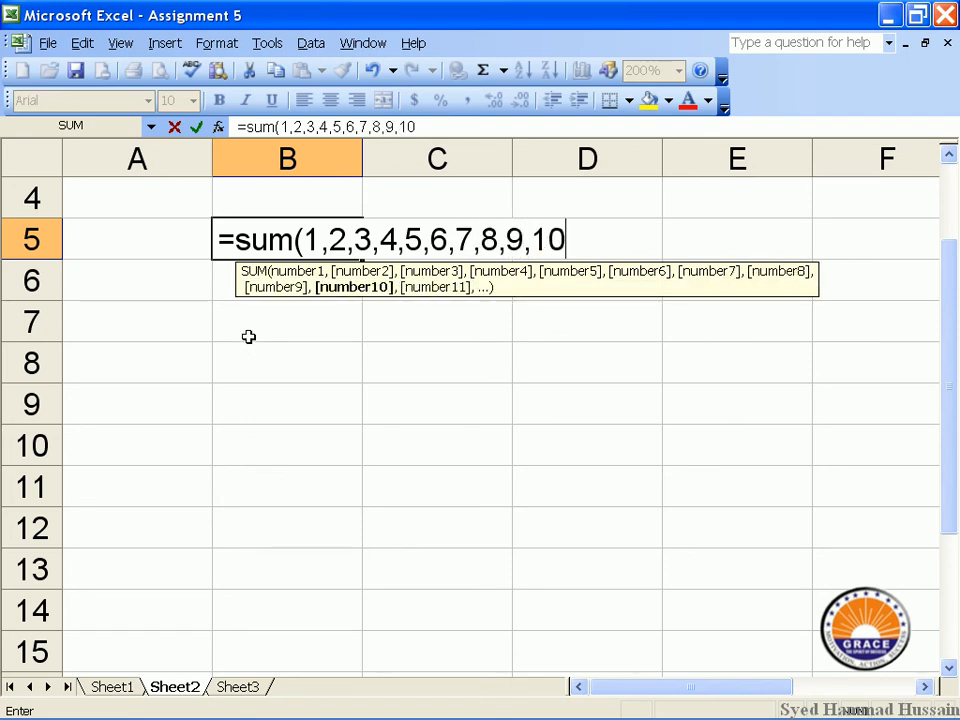
{"action": "type", "text": ",11,12,1"}
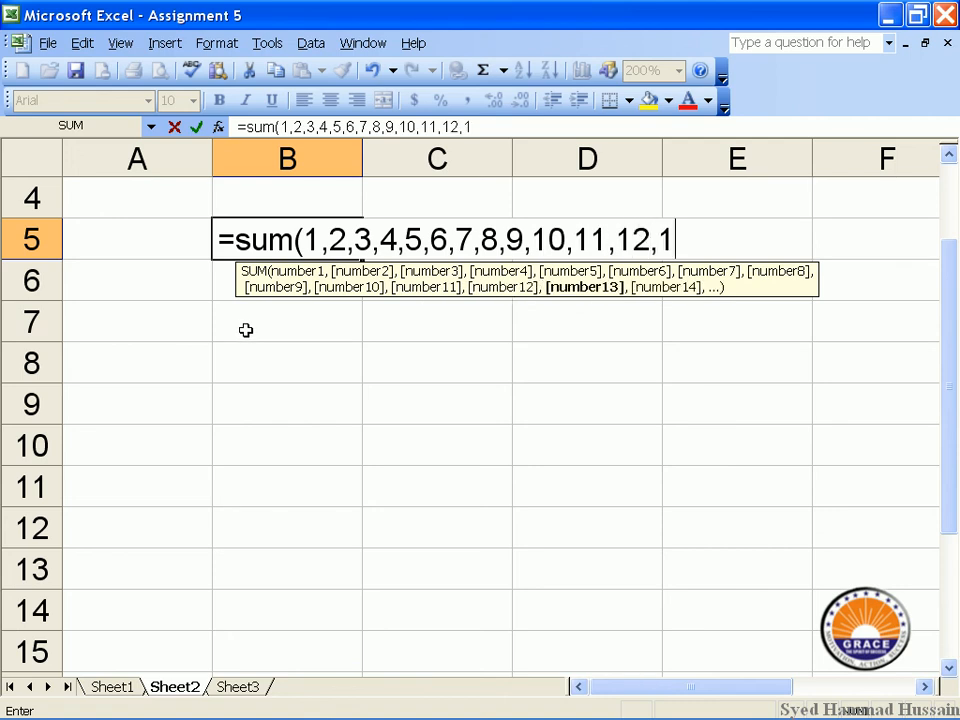
{"action": "type", "text": "3,14"}
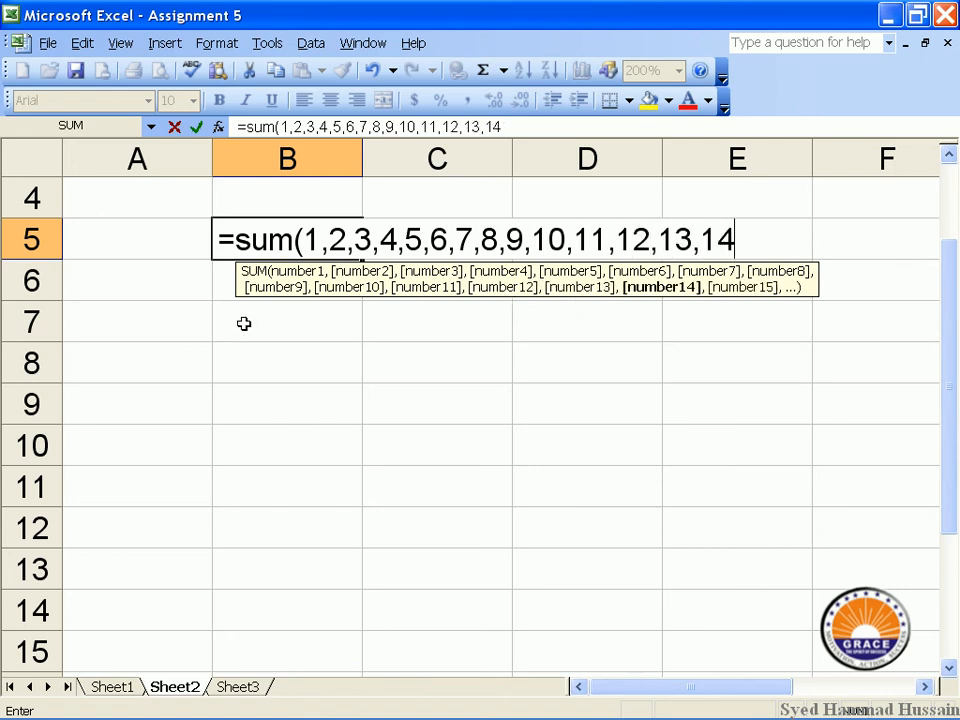
{"action": "type", "text": ",15,16"}
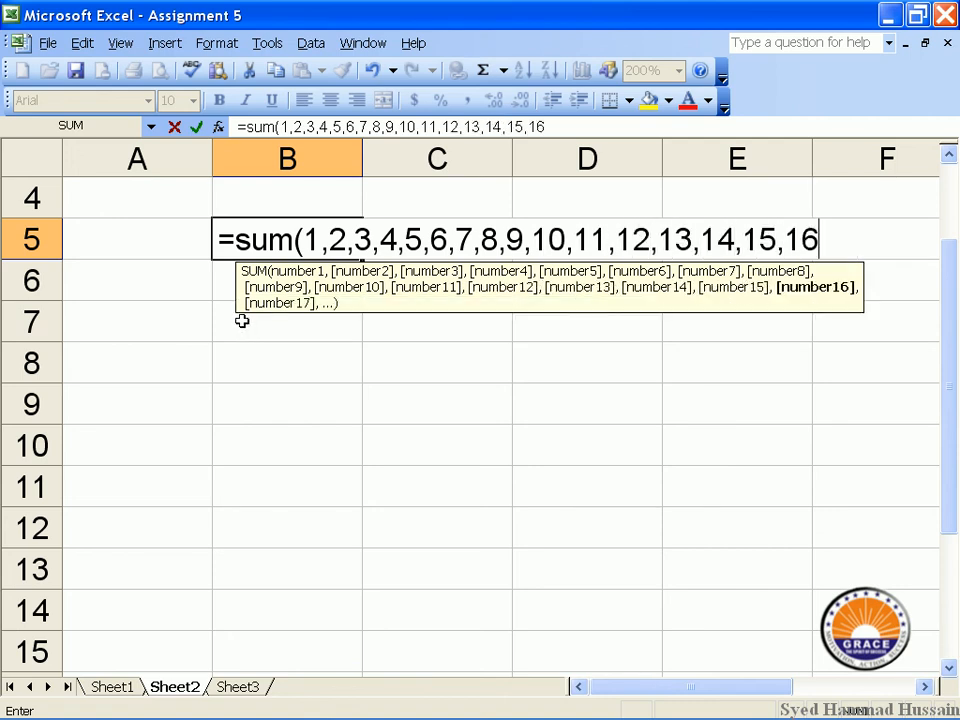
{"action": "type", "text": ",17,1"}
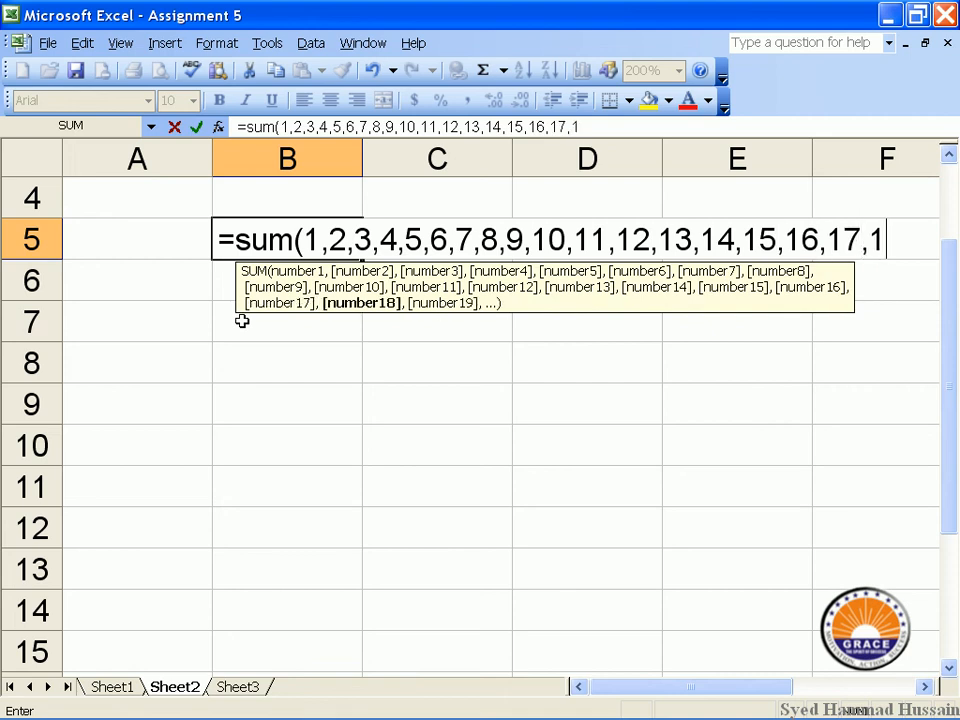
{"action": "type", "text": "8,19"}
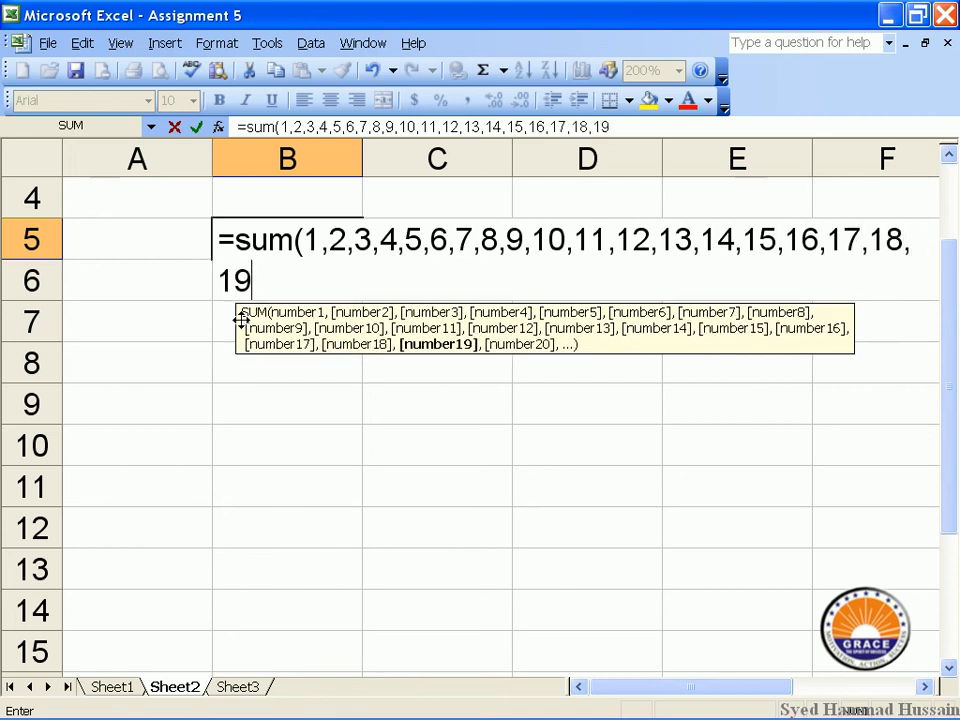
{"action": "type", "text": ",20,"}
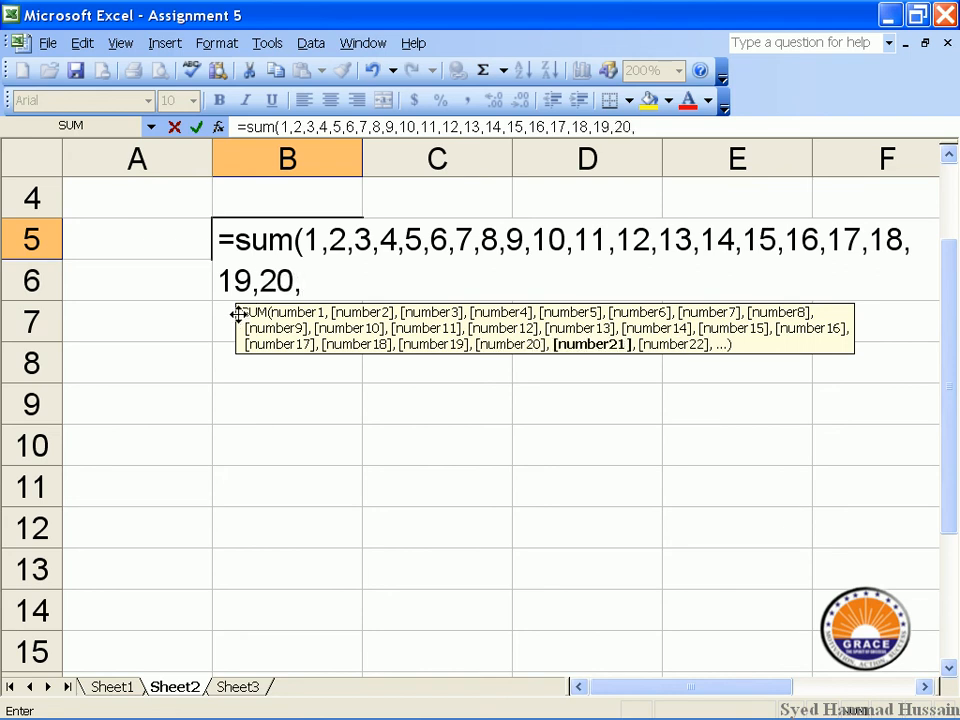
{"action": "type", "text": "21,22"}
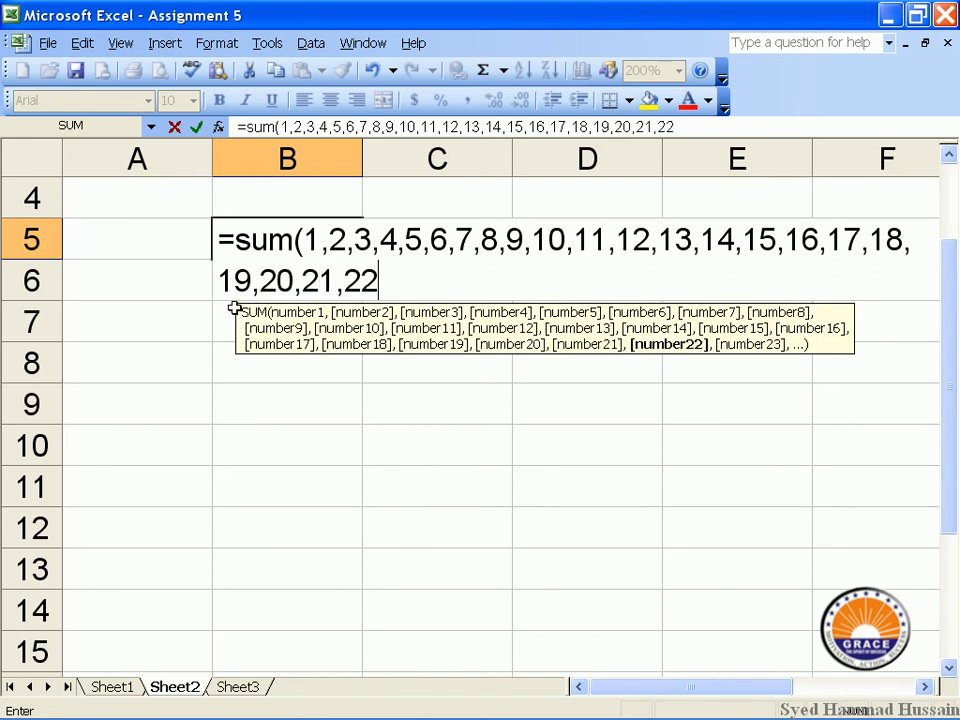
{"action": "type", "text": ",23,24,"}
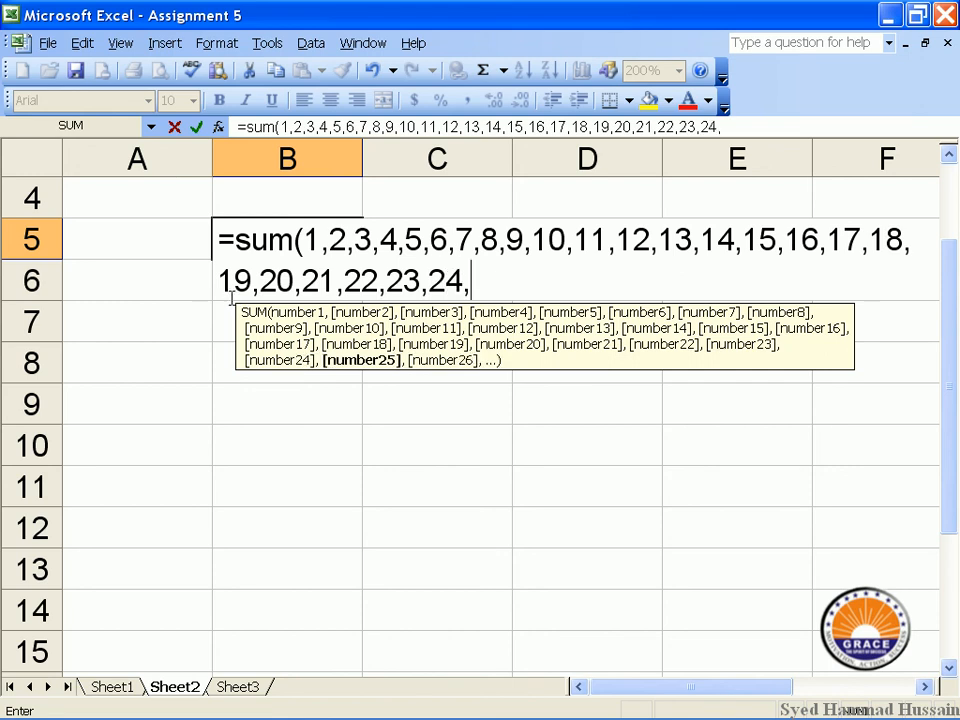
{"action": "type", "text": "25,"}
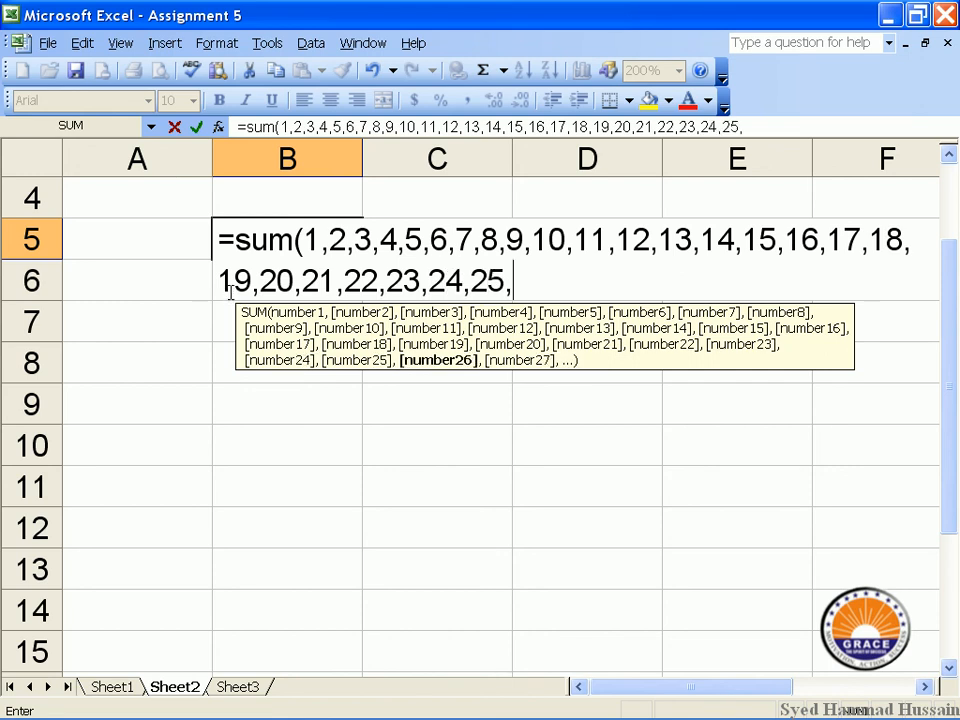
{"action": "type", "text": "26,"}
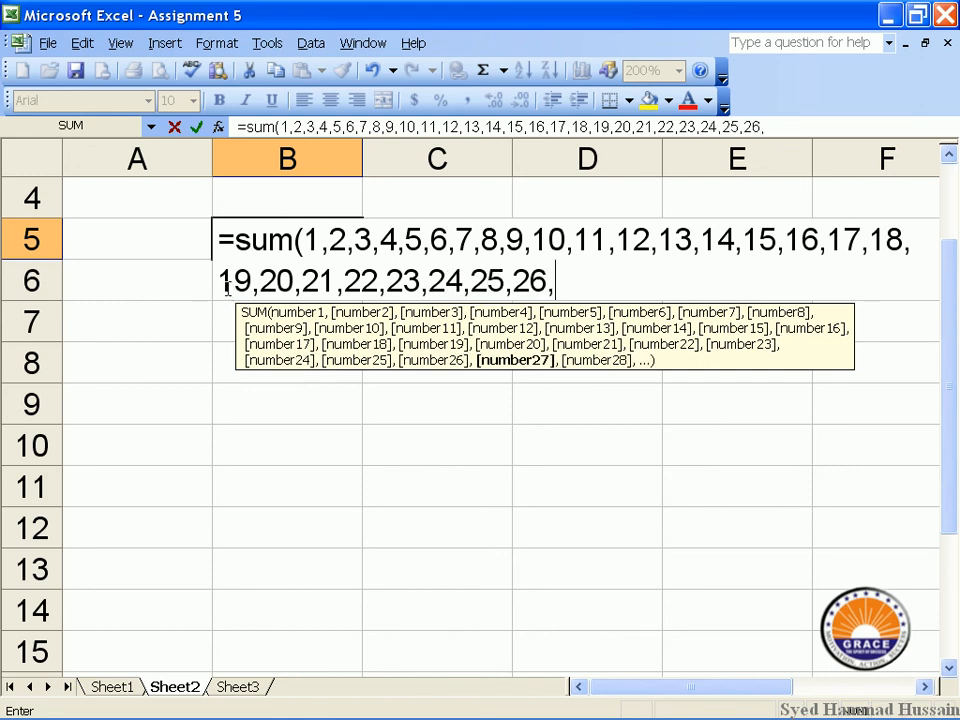
{"action": "type", "text": "27,28"}
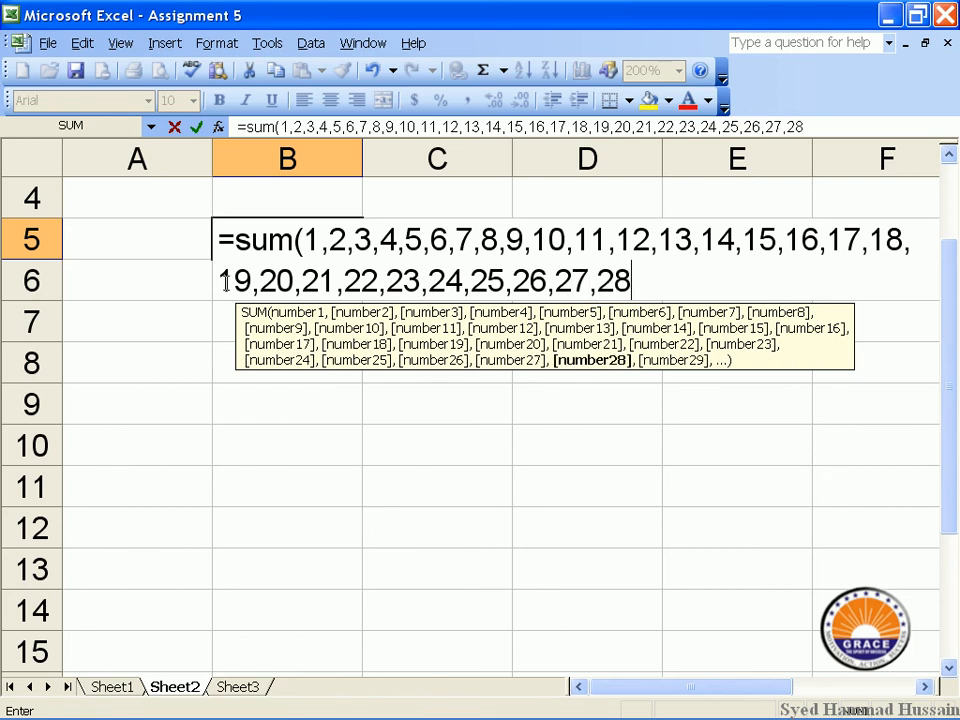
{"action": "type", "text": ",29,"}
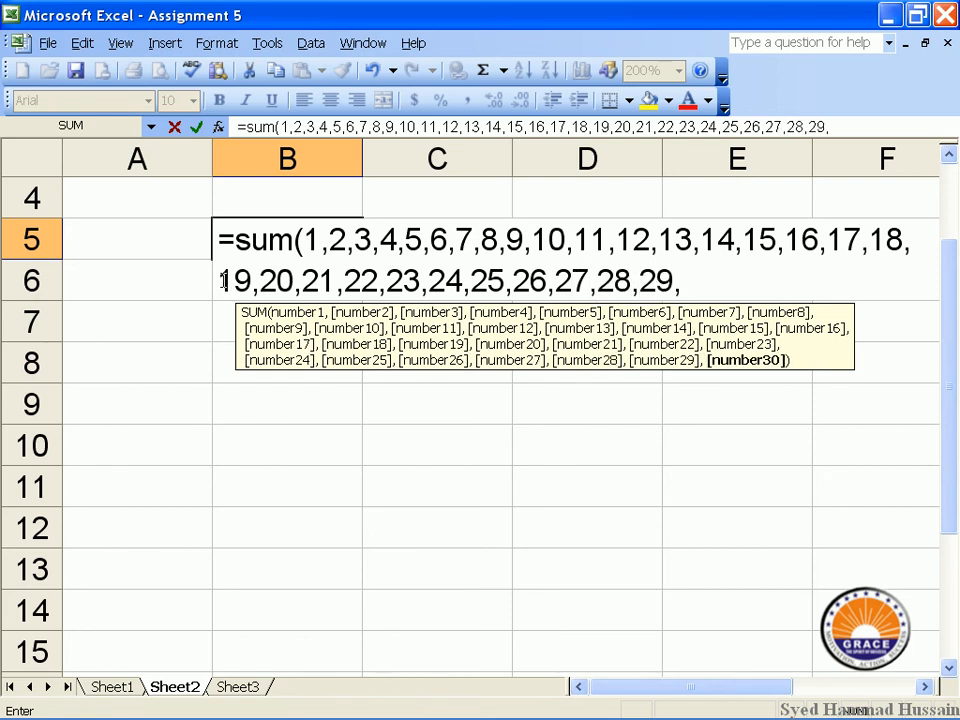
{"action": "type", "text": "30"}
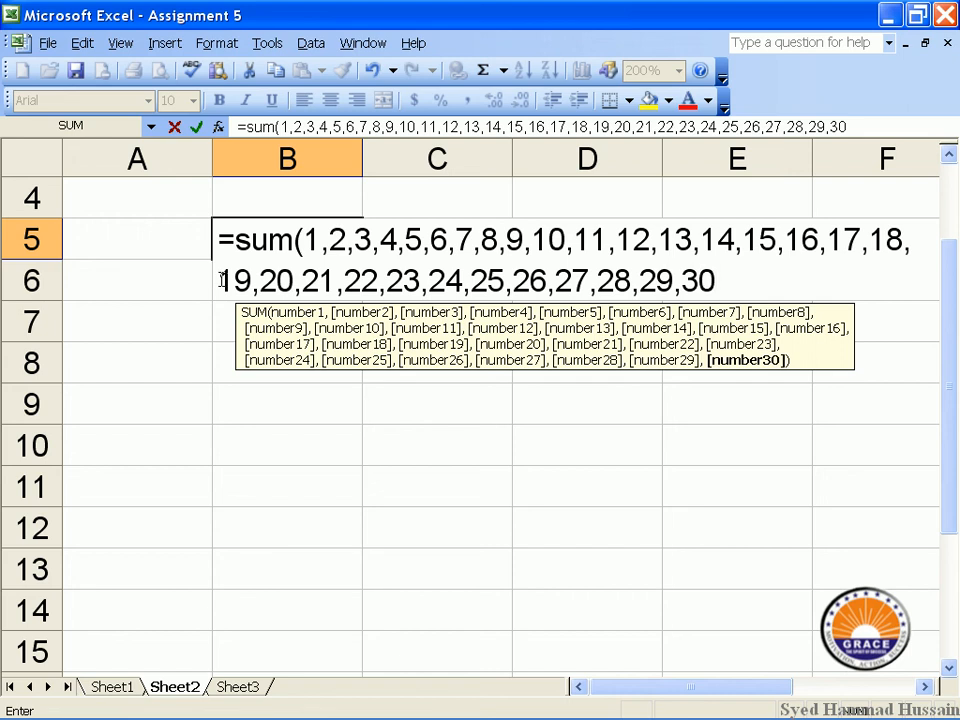
- Try to enter the B5 sum formula with 23 as an additional argument after 30
{"action": "type", "text": ","}
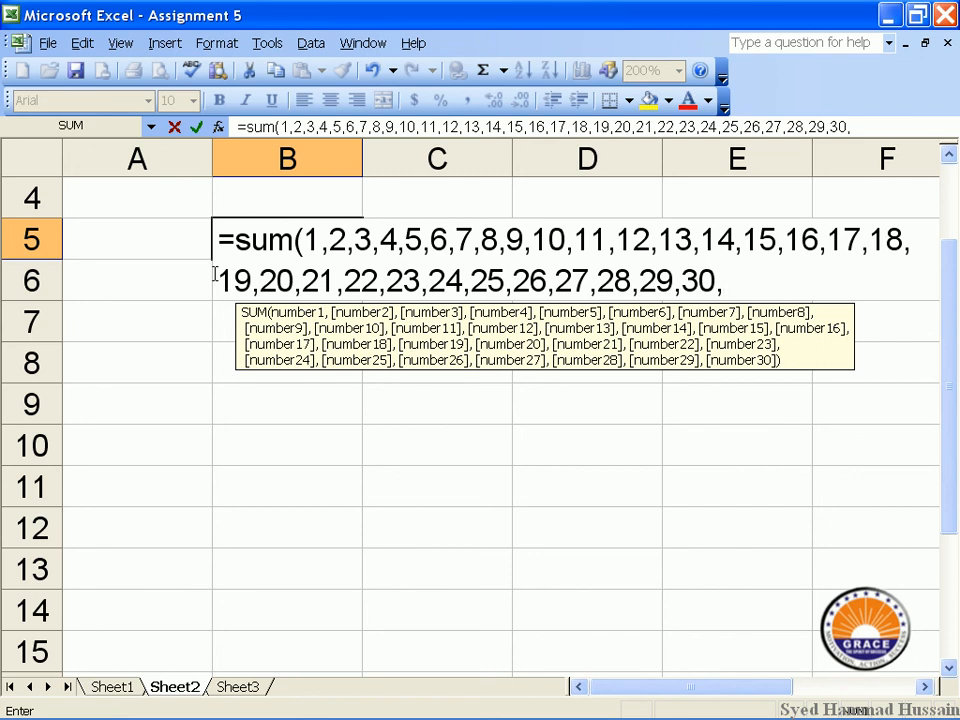
{"action": "type", "text": "23}"}
{"action": "key", "text": "BackSpace"}
{"action": "type", "text": ")"}
{"action": "key", "text": "Return"}
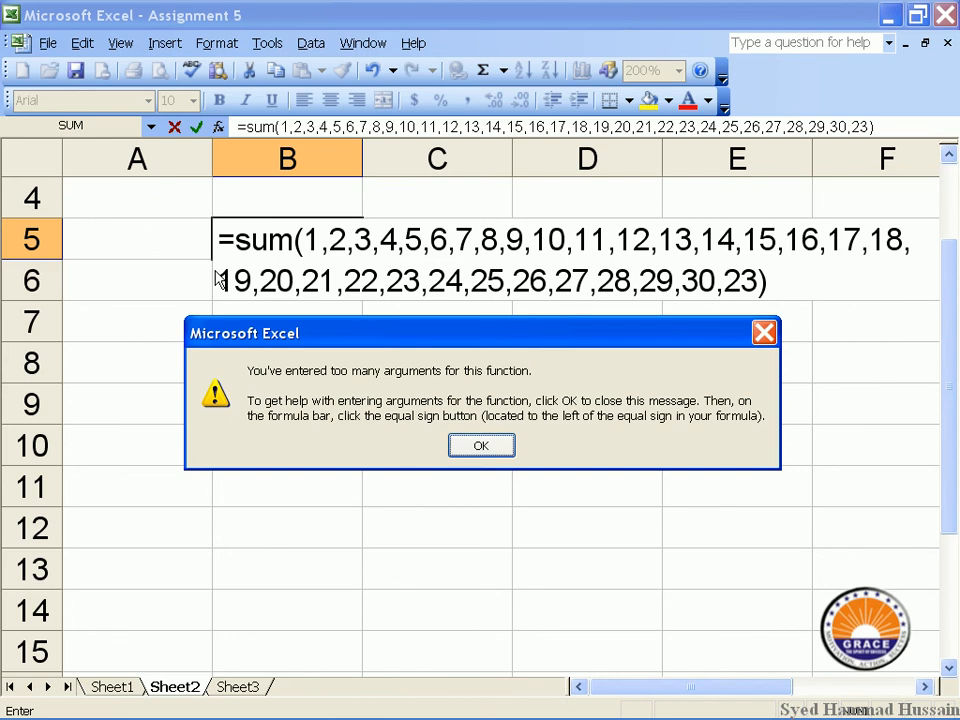
{"action": "left_click", "coordinate": [465, 443]}
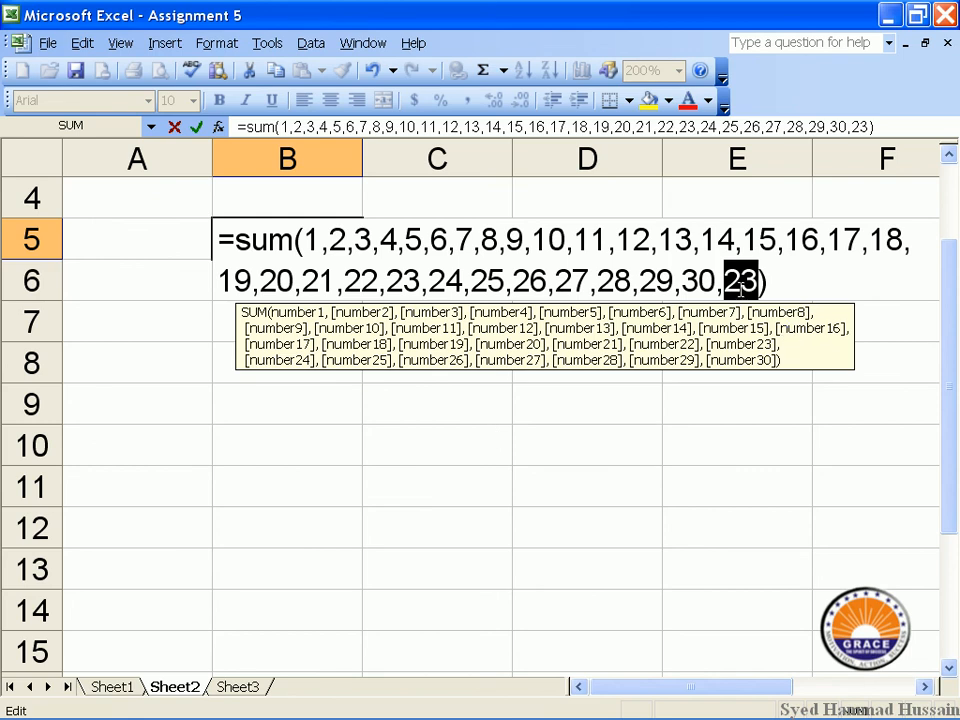
- Remove the extra argument 23, enter the sum of 1 through 30 in B5 and reselect the cell
{"action": "key", "text": "BackSpace"}
{"action": "key", "text": "BackSpace"}
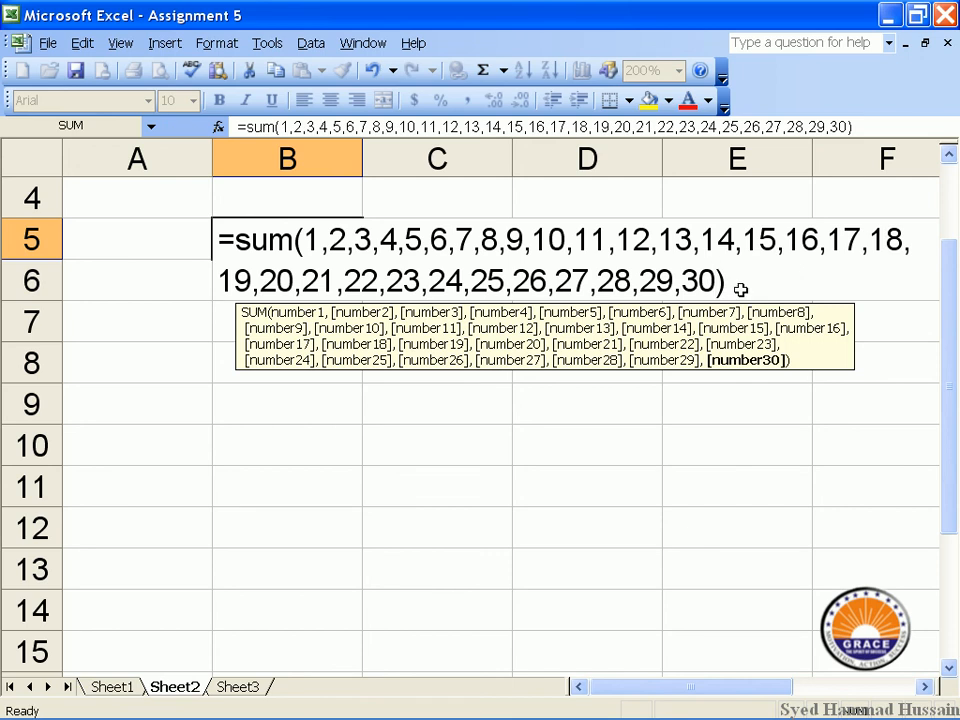
{"action": "key", "text": "Return"}
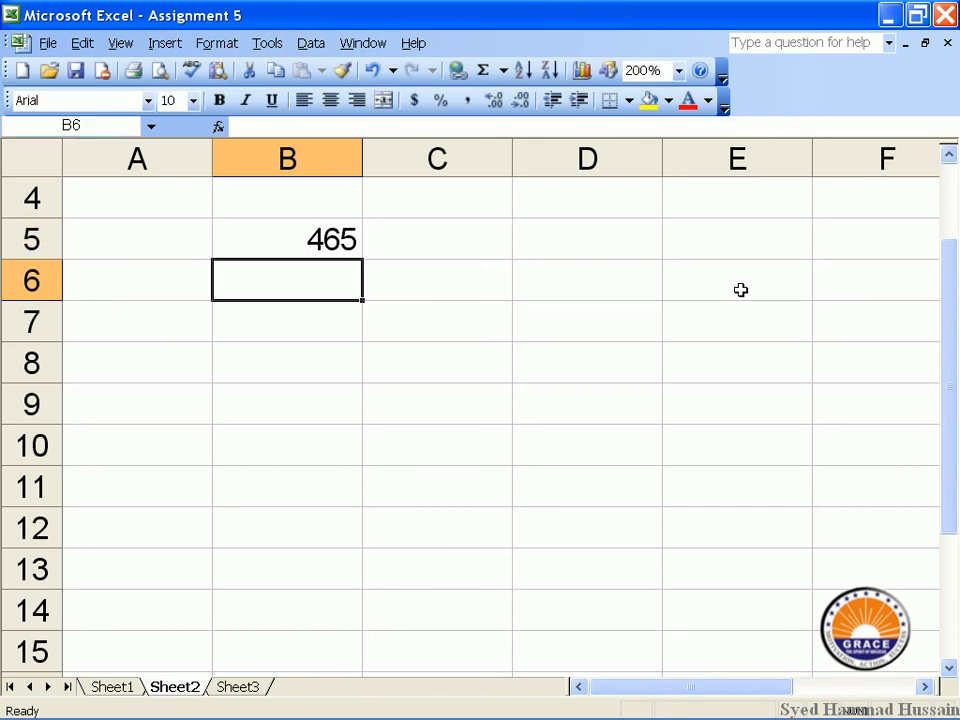
{"action": "left_click", "coordinate": [281, 239]}
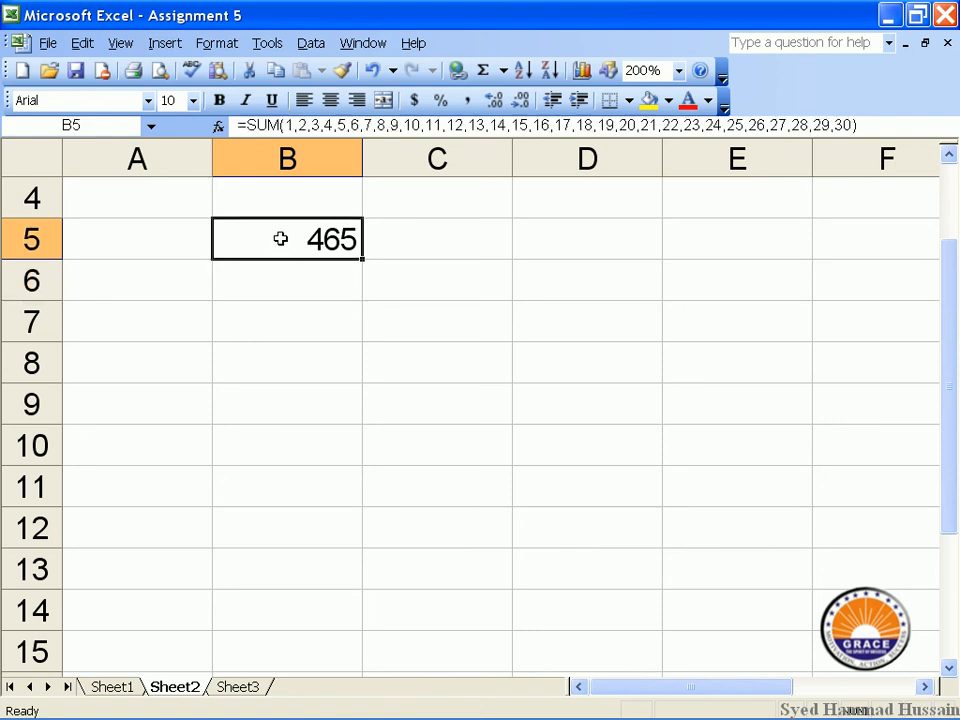
- Open the sum formula in B5 to examine its arguments and leave it without editing
{"action": "double_click", "coordinate": [281, 239]}
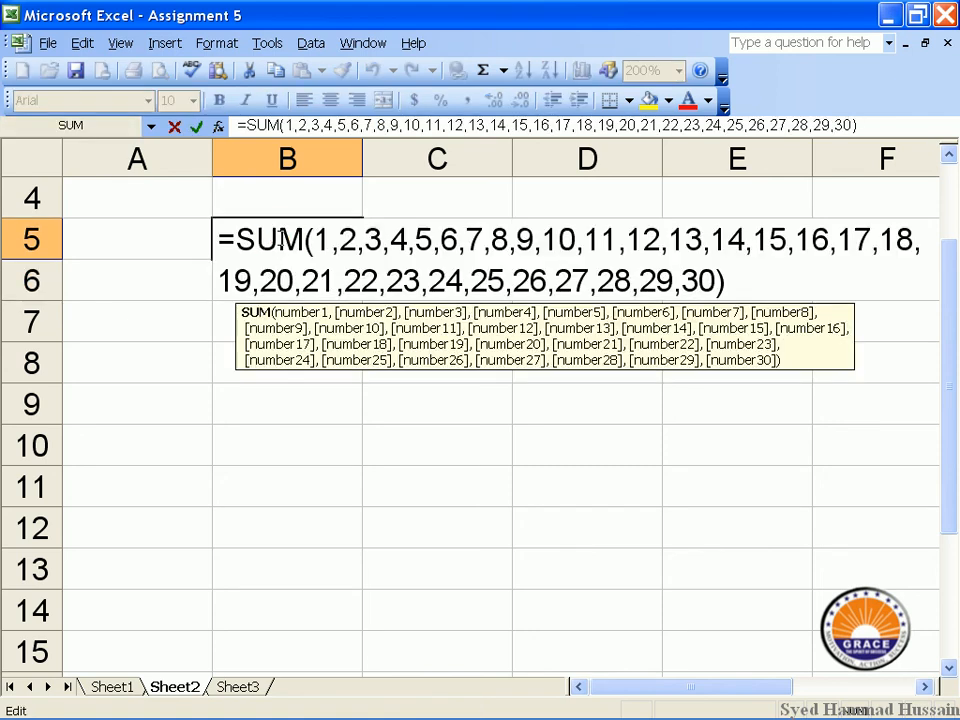
{"action": "key", "text": "Escape"}
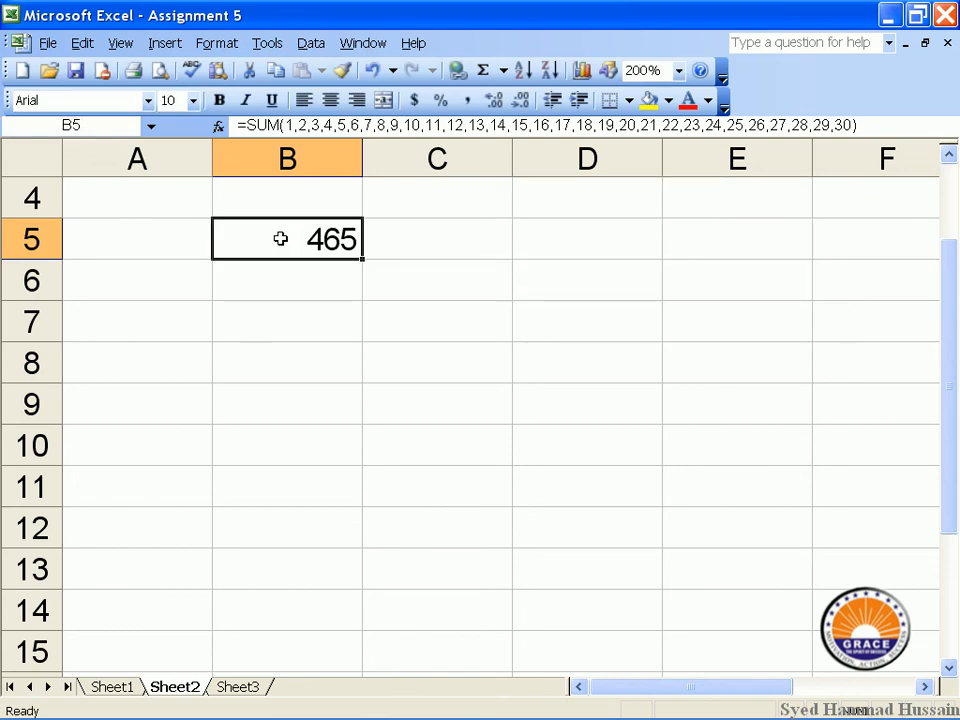
- Enter numbers in column A: 23 in A4, 2 in A5, 3 in A6:A8 and A10:A11, and 2 in A14 and A16:A21
{"action": "left_click", "coordinate": [143, 209]}
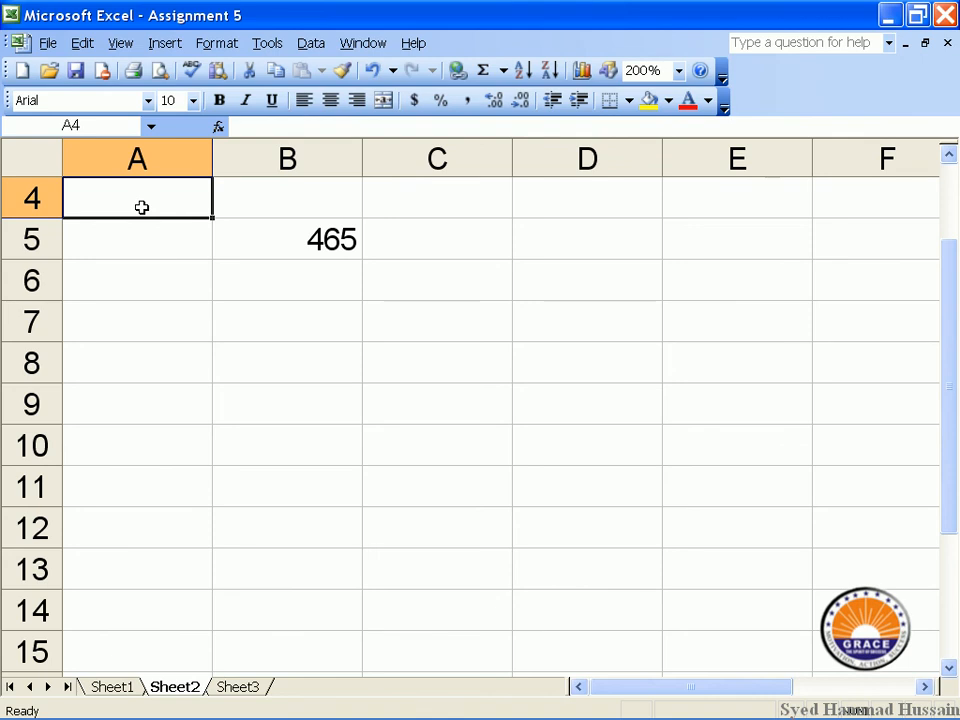
{"action": "type", "text": "23"}
{"action": "key", "text": "Return"}
{"action": "type", "text": "2"}
{"action": "key", "text": "Return"}
{"action": "type", "text": "3"}
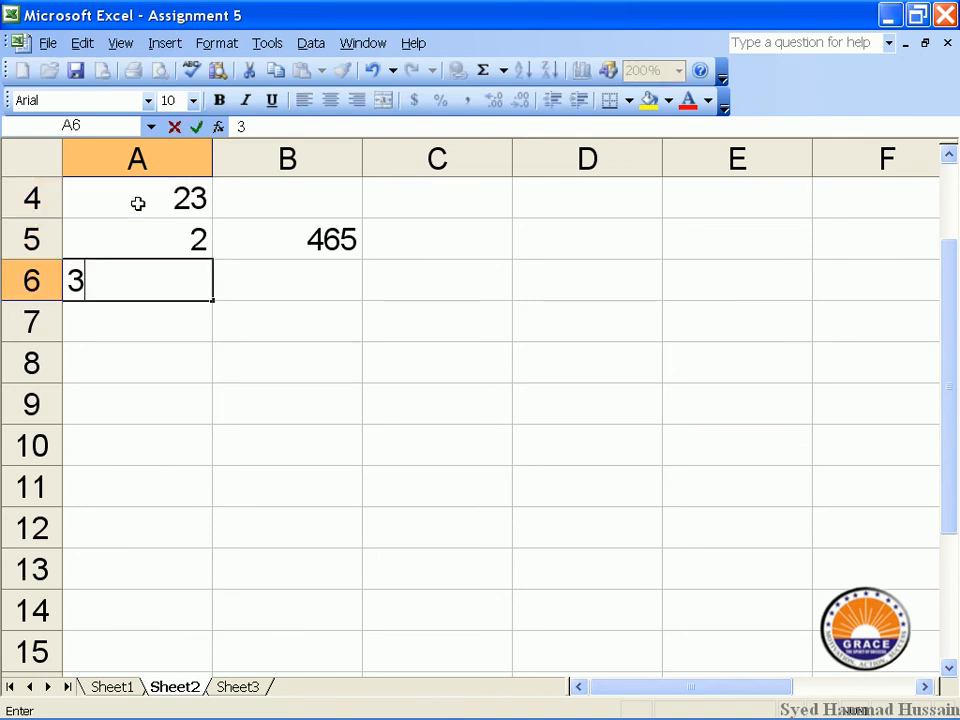
{"action": "key", "text": "Return"}
{"action": "type", "text": "3"}
{"action": "key", "text": "Return"}
{"action": "type", "text": "3  3 3"}
{"action": "key", "text": "Return"}
{"action": "type", "text": "2"}
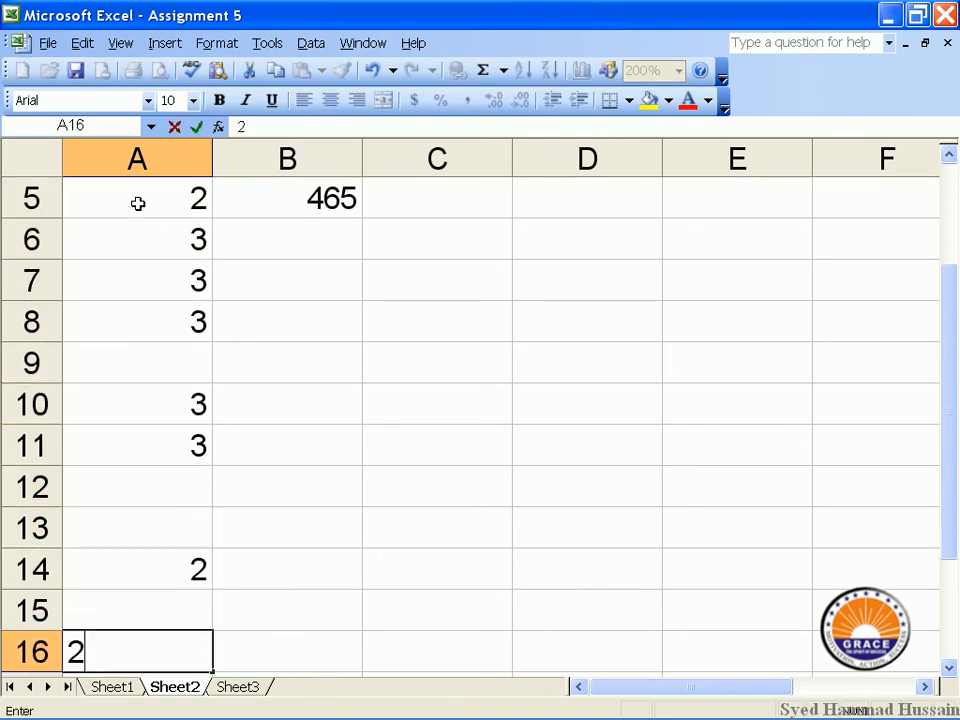
{"action": "type", "text": "  2 2 2 2 2 2"}
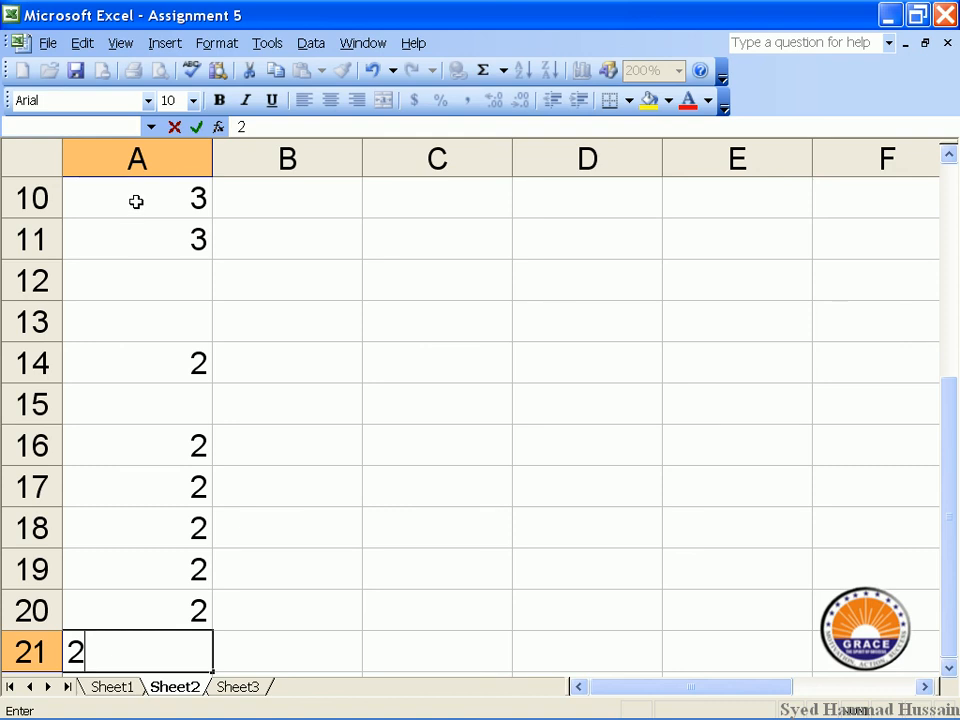
- Enter the formula =SUM(A1:A65535) in A65536, the last cell of column A
{"action": "key", "text": "ctrl+Down"}
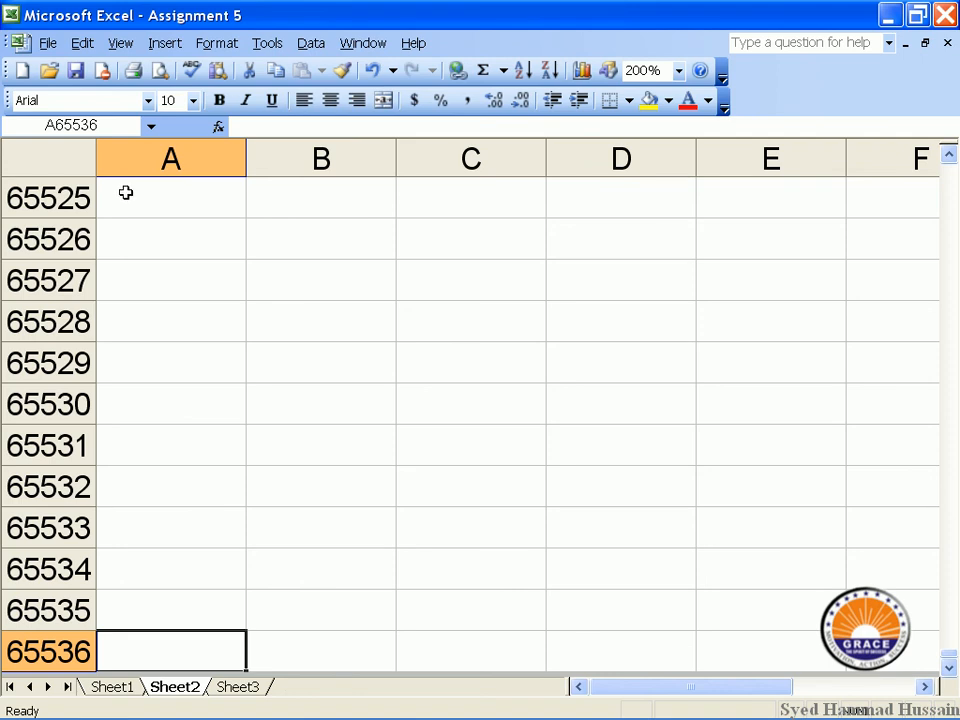
{"action": "type", "text": "="}
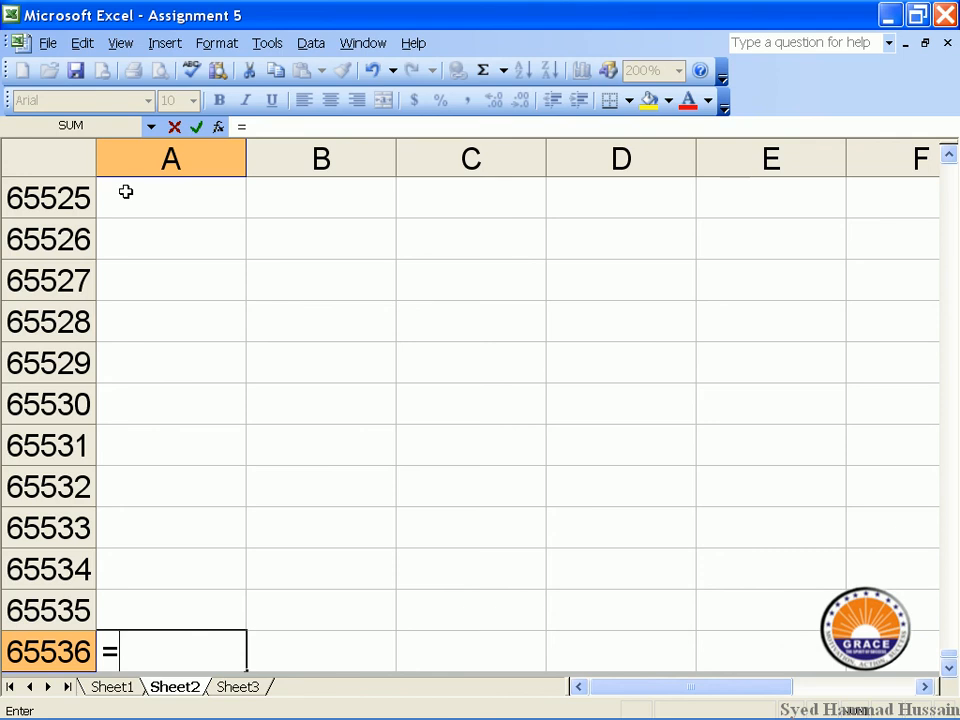
{"action": "type", "text": "sum("}
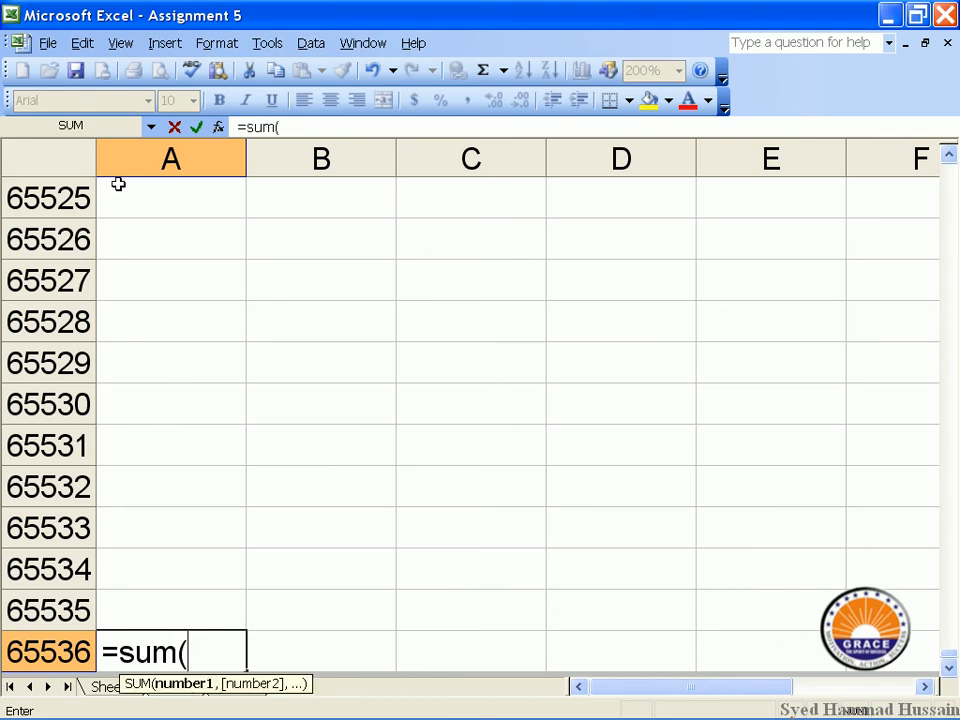
{"action": "type", "text": "a1:"}
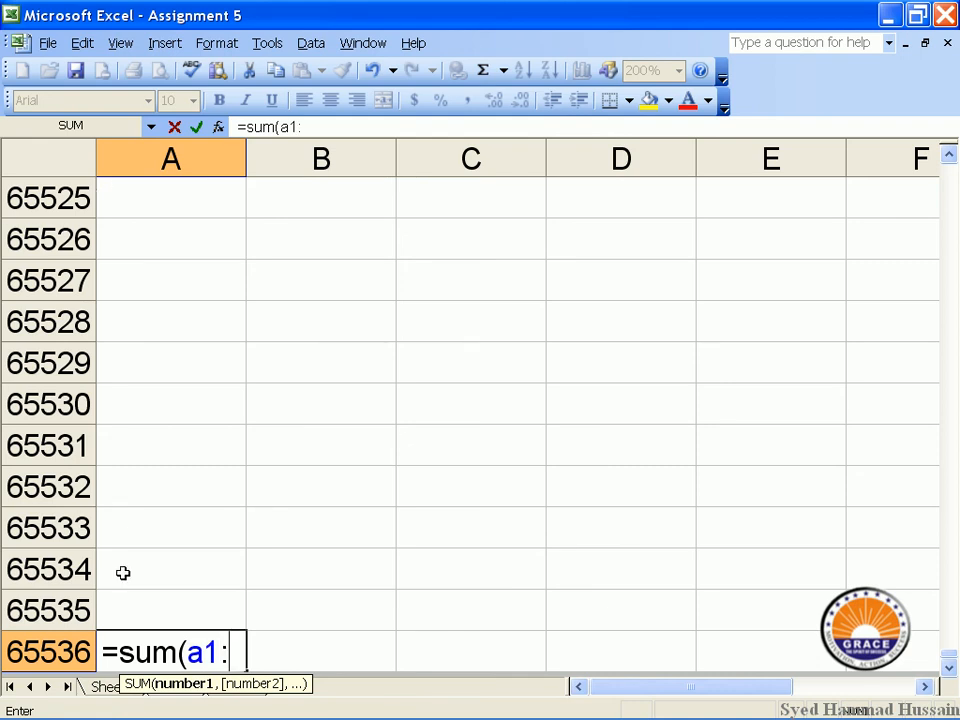
{"action": "left_click", "coordinate": [189, 604]}
{"action": "type", "text": ")"}
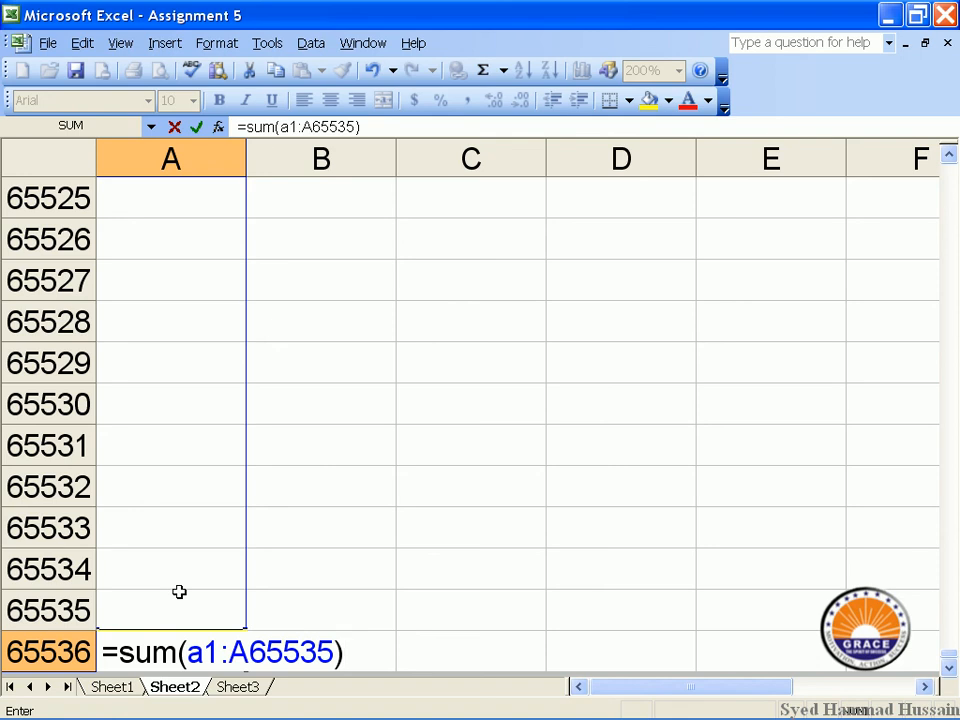
{"action": "key", "text": "Return"}
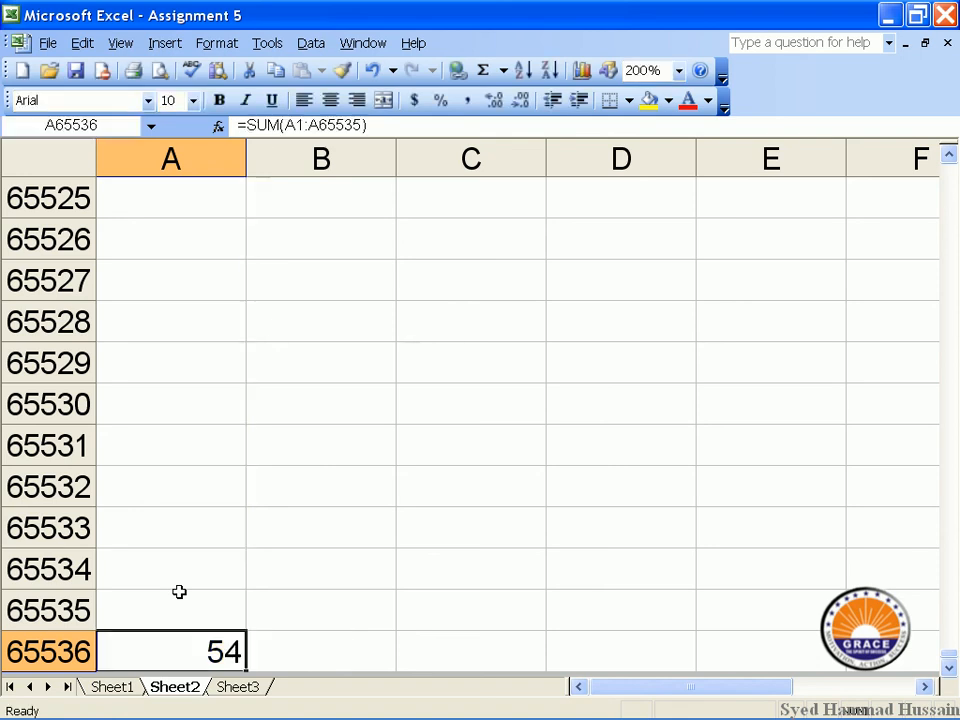
- Fill cells A65531 through A65535, directly above the column total, with the value 23
{"action": "left_click", "coordinate": [179, 592]}
{"action": "type", "text": "we"}
{"action": "key", "text": "Up"}
{"action": "key", "text": "Up"}
{"action": "type", "text": "e"}
{"action": "left_click", "coordinate": [179, 592]}
{"action": "type", "text": "23"}
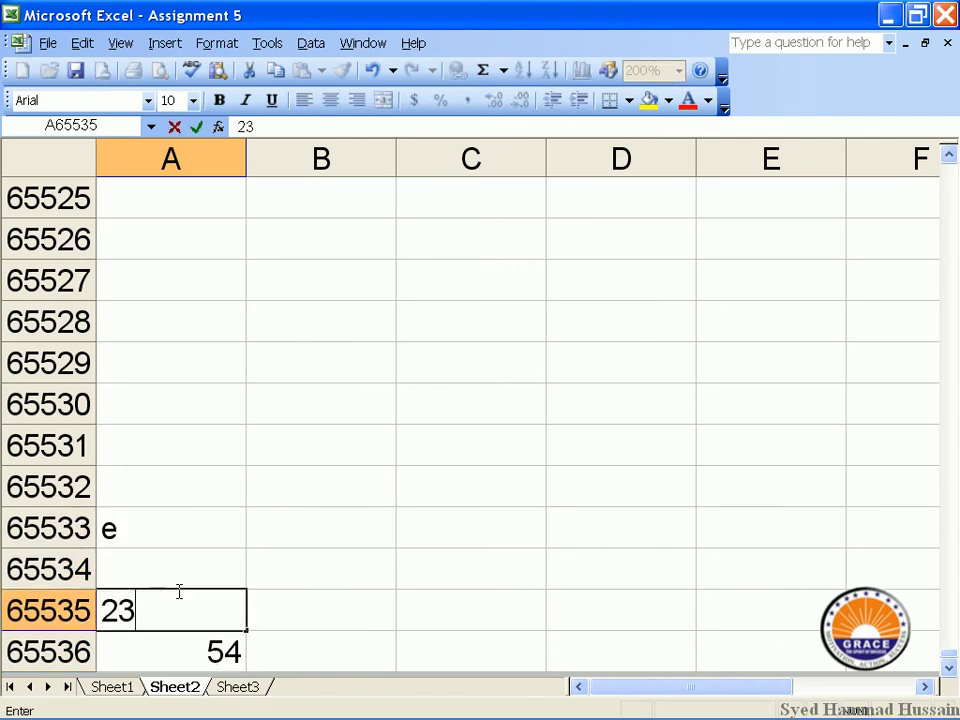
{"action": "key", "text": "Up"}
{"action": "type", "text": "23"}
{"action": "key", "text": "Up"}
{"action": "key", "text": "Up"}
{"action": "key", "text": "Down"}
{"action": "type", "text": "23"}
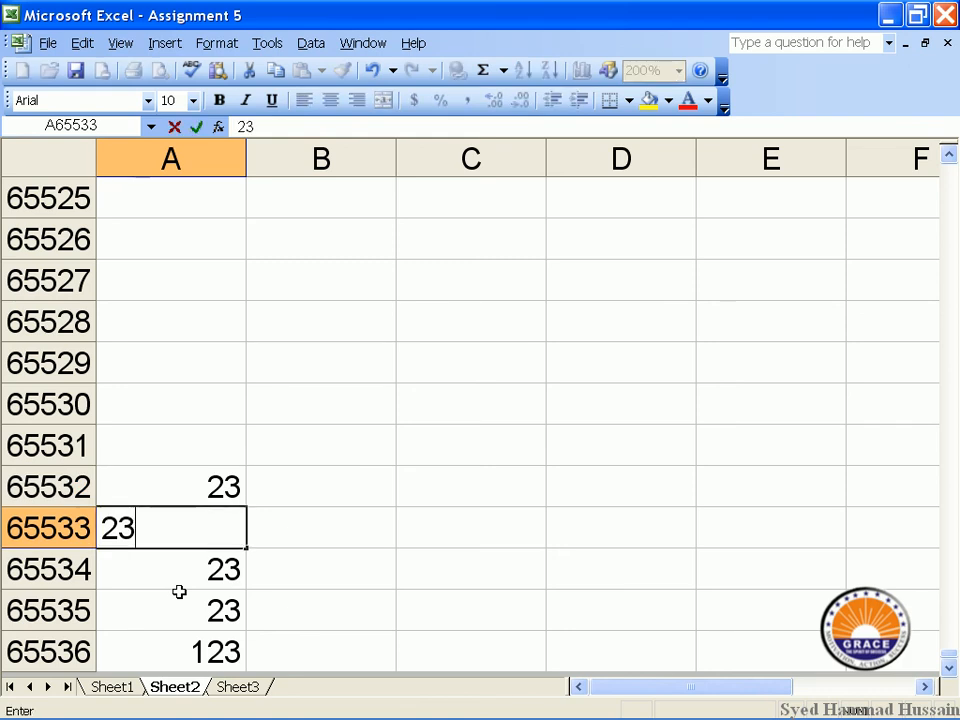
{"action": "key", "text": "Up"}
{"action": "key", "text": "Up"}
{"action": "type", "text": "23"}
{"action": "key", "text": "Up"}
- Fill column A upward from A65529 to A65483 with numbers such as 33, 3, 4 and 34, leaving A65487 blank
{"action": "key", "text": "Up"}
{"action": "type", "text": "33"}
{"action": "key", "text": "Up"}
{"action": "type", "text": "3"}
{"action": "key", "text": "Up"}
{"action": "type", "text": "4"}
{"action": "key", "text": "Up"}
{"action": "type", "text": "34"}
{"action": "key", "text": "Up"}
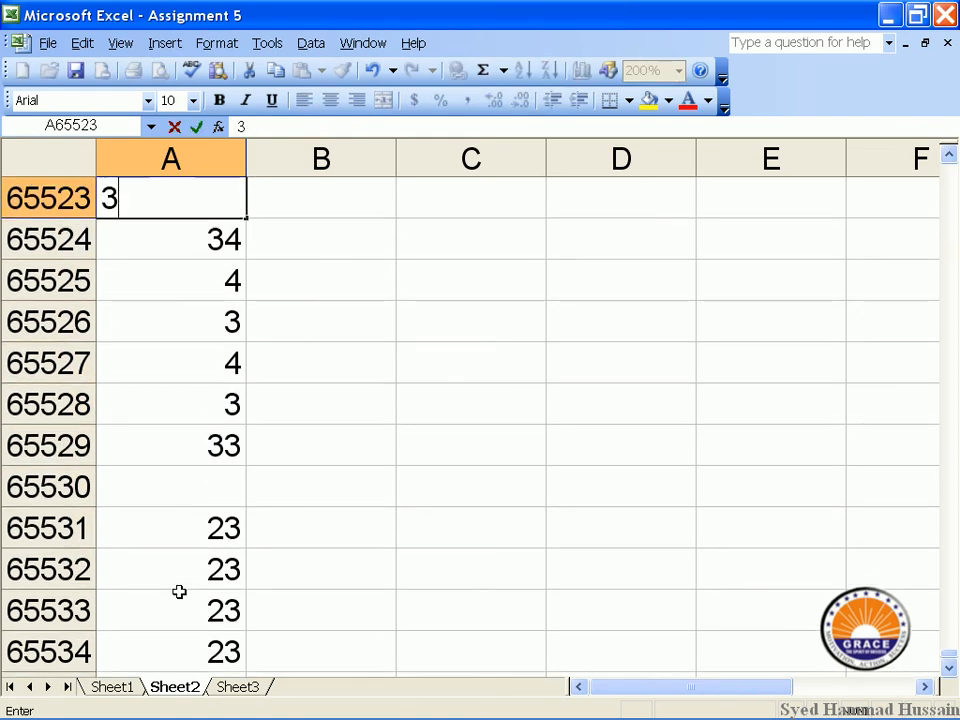
{"action": "type", "text": "34"}
{"action": "key", "text": "Up"}
{"action": "type", "text": "34"}
{"action": "key", "text": "Up"}
{"action": "type", "text": "3"}
{"action": "key", "text": "Up"}
{"action": "type", "text": "43"}
{"action": "key", "text": "Up"}
{"action": "type", "text": "4"}
{"action": "key", "text": "Up"}
{"action": "key", "text": "4"}
{"action": "key", "text": "Up"}
{"action": "key", "text": "3"}
{"action": "key", "text": "Up"}
{"action": "key", "text": "4"}
{"action": "key", "text": "Up"}
{"action": "key", "text": "3"}
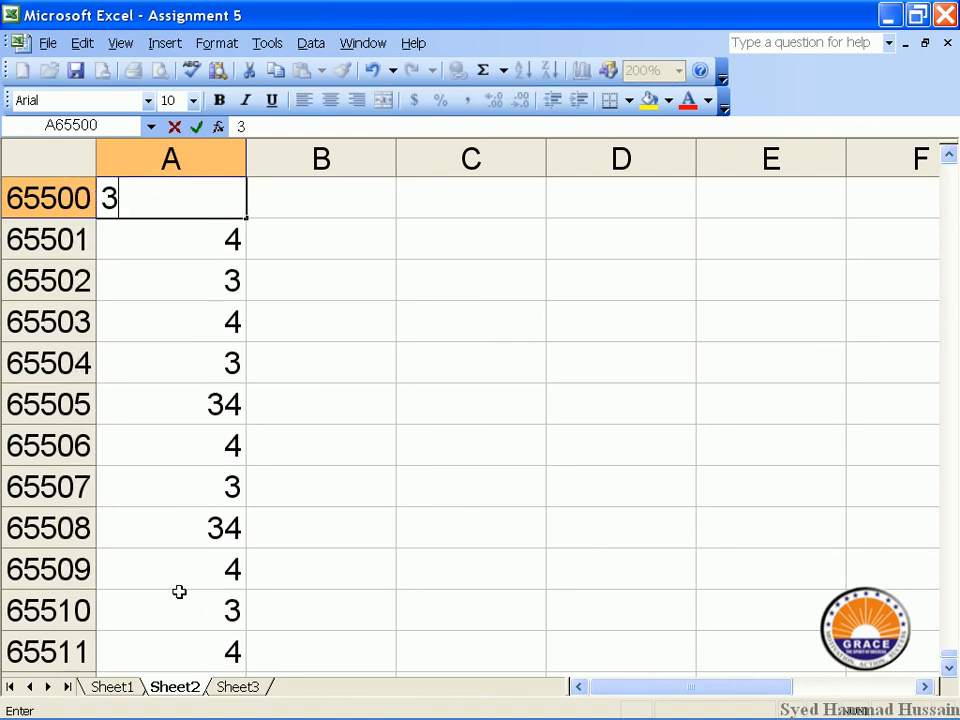
{"action": "key", "text": "4"}
{"action": "key", "text": "Up"}
{"action": "key", "text": "3"}
{"action": "key", "text": "Up"}
{"action": "key", "text": "4"}
{"action": "key", "text": "Up"}
{"action": "key", "text": "3"}
{"action": "key", "text": "4"}
{"action": "key", "text": "Up"}
{"action": "key", "text": "3"}
{"action": "key", "text": "Up"}
{"action": "key", "text": "4"}
{"action": "key", "text": "Up"}
{"action": "key", "text": "3"}
{"action": "key", "text": "4"}
{"action": "key", "text": "Up"}
{"action": "key", "text": "3"}
{"action": "key", "text": "Up"}
{"action": "key", "text": "4"}
{"action": "key", "text": "Up"}
{"action": "key", "text": "3"}
{"action": "key", "text": "4"}
{"action": "key", "text": "Up"}
{"action": "key", "text": "3"}
{"action": "key", "text": "Up"}
{"action": "key", "text": "4"}
{"action": "key", "text": "Up"}
{"action": "key", "text": "3"}
{"action": "key", "text": "4"}
{"action": "key", "text": "Up"}
{"action": "key", "text": "Up"}
{"action": "key", "text": "3"}
{"action": "key", "text": "4"}
{"action": "key", "text": "Up"}
{"action": "key", "text": "3"}
{"action": "key", "text": "Up"}
{"action": "key", "text": "4"}
{"action": "key", "text": "Up"}
{"action": "key", "text": "3"}
{"action": "key", "text": "4"}
{"action": "key", "text": "Up"}
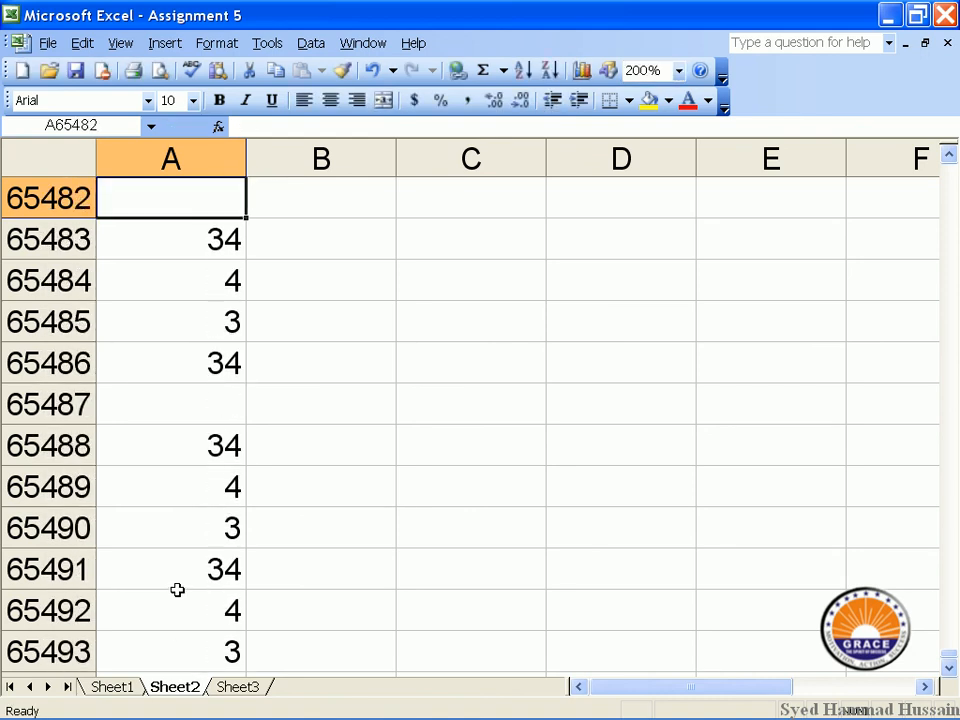
- Check the column A total in A65536 at the end of the sheet
{"action": "scroll", "coordinate": [145, 540], "scroll_direction": "down", "scroll_amount": 15}
{"action": "scroll", "coordinate": [134, 512], "scroll_direction": "down", "scroll_amount": 3}
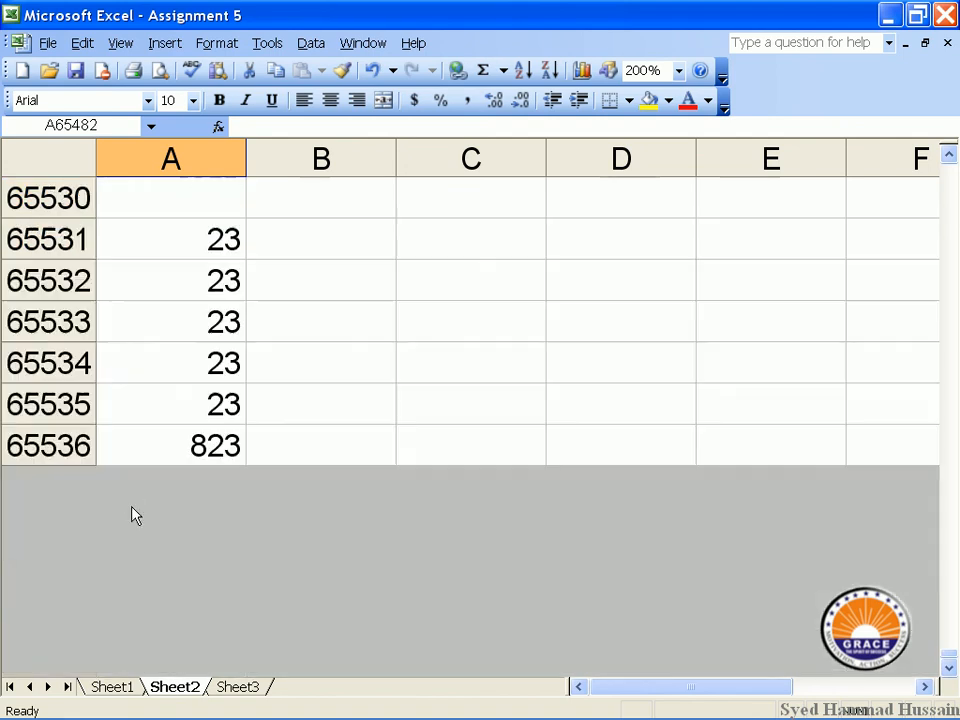
{"action": "scroll", "coordinate": [131, 510], "scroll_direction": "up", "scroll_amount": 14}
{"action": "scroll", "coordinate": [127, 505], "scroll_direction": "up", "scroll_amount": 18}
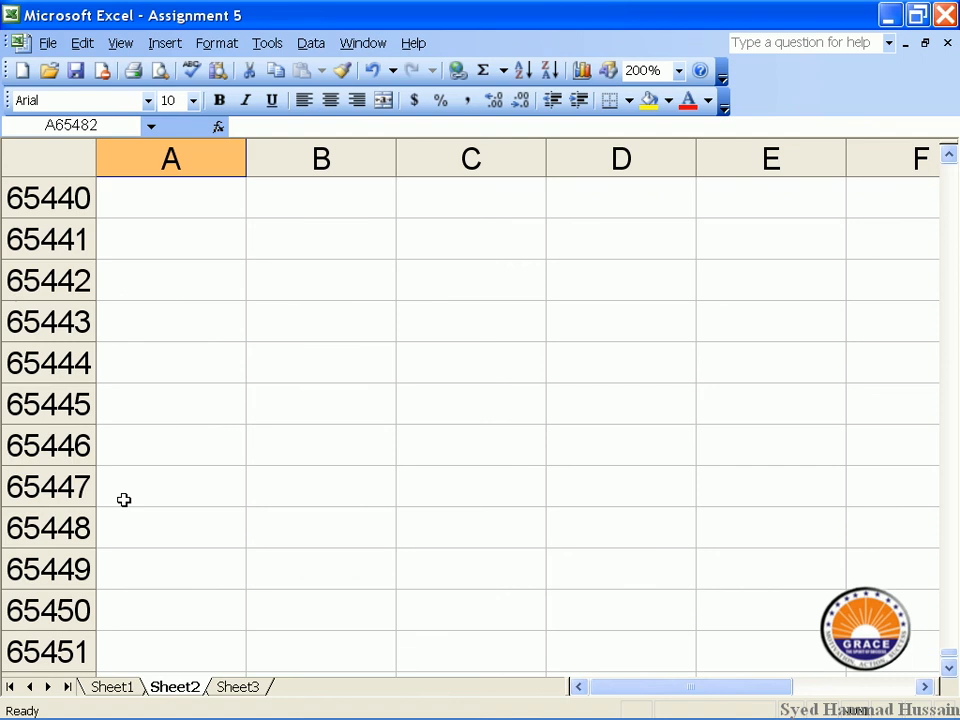
- Return to the start of column A and open the sum formula in B5 to examine its comma-separated arguments
{"action": "key", "text": "ctrl+Up"}
{"action": "key", "text": "ctrl+Up"}
{"action": "key", "text": "ctrl+Up"}
{"action": "key", "text": "ctrl+Up"}
{"action": "key", "text": "ctrl+Up"}
{"action": "key", "text": "ctrl+Up"}
{"action": "key", "text": "ctrl+Up"}
{"action": "key", "text": "ctrl+Up"}
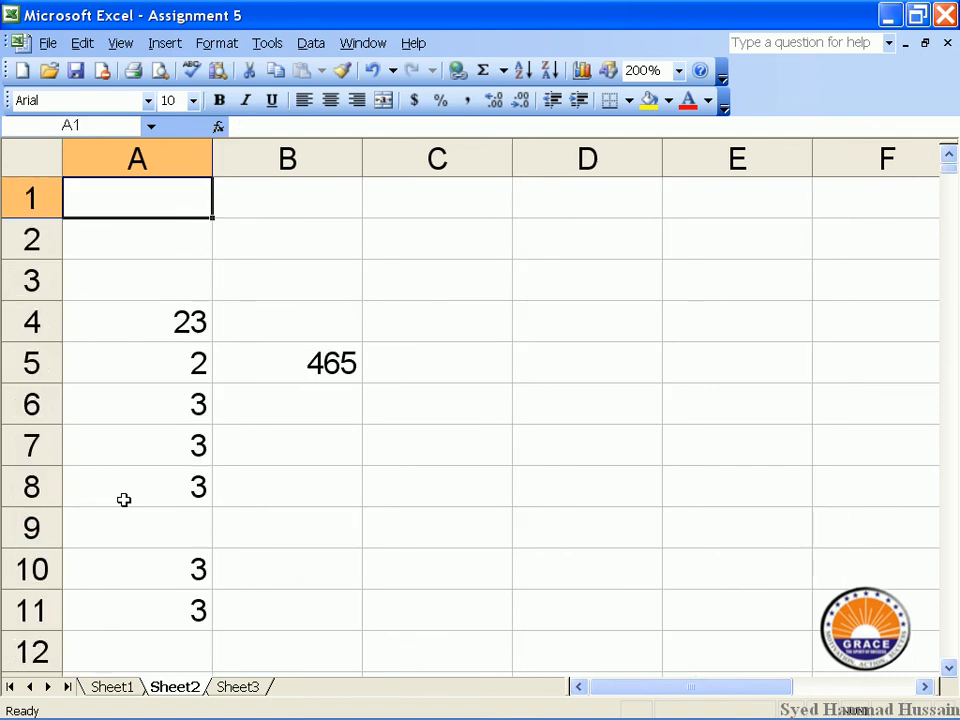
{"action": "key", "text": "Down"}
{"action": "key", "text": "Down"}
{"action": "key", "text": "Down"}
{"action": "key", "text": "Right"}
{"action": "key", "text": "Down"}
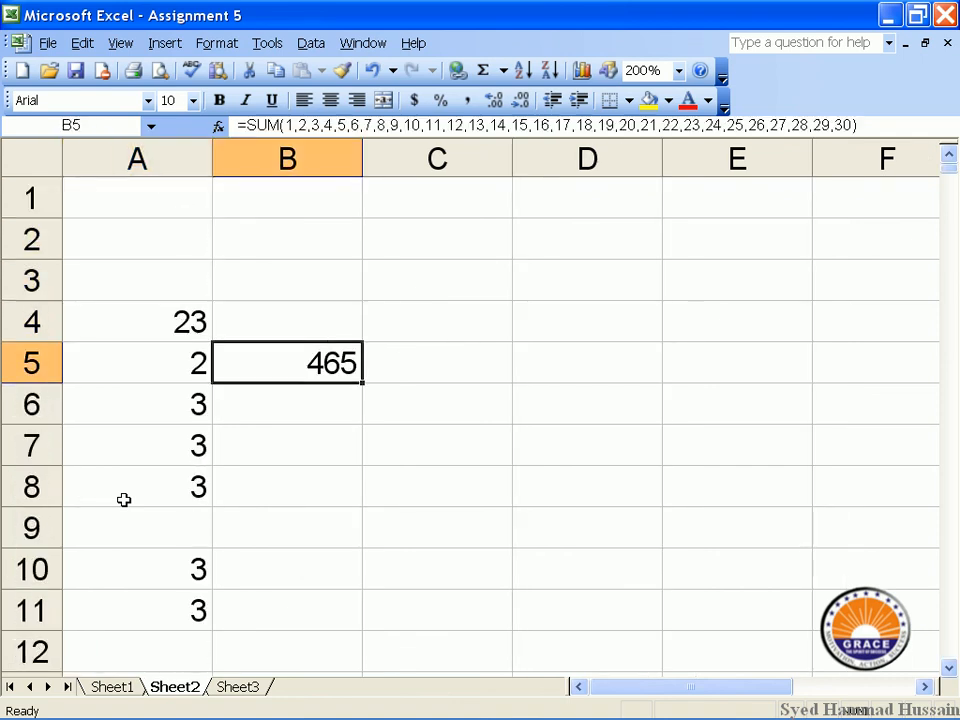
{"action": "key", "text": "F2"}
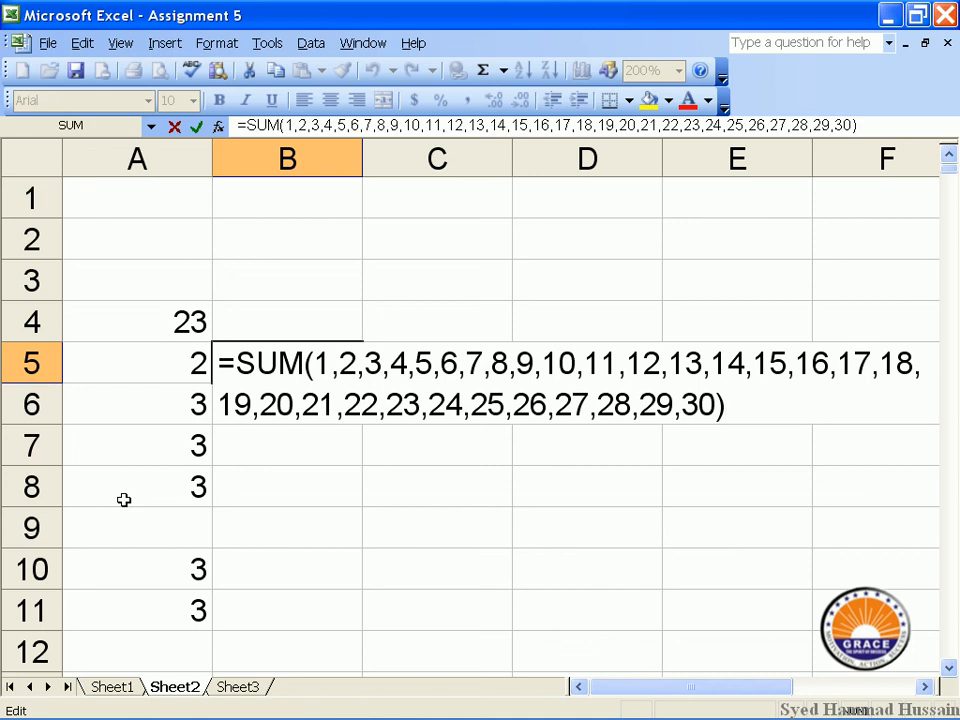
{"action": "key", "text": "Up"}
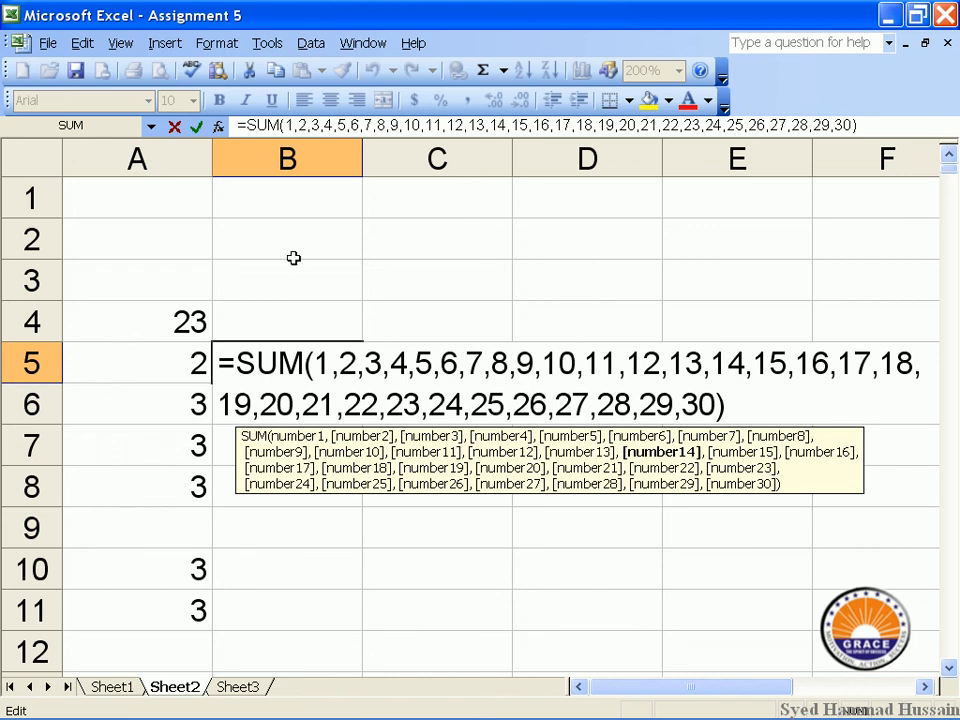
- Leave the B5 formula and enter the comma-separated list 2,3,4,5,6,7 in B2
{"action": "left_click", "coordinate": [296, 249]}
{"action": "left_click", "coordinate": [296, 249]}
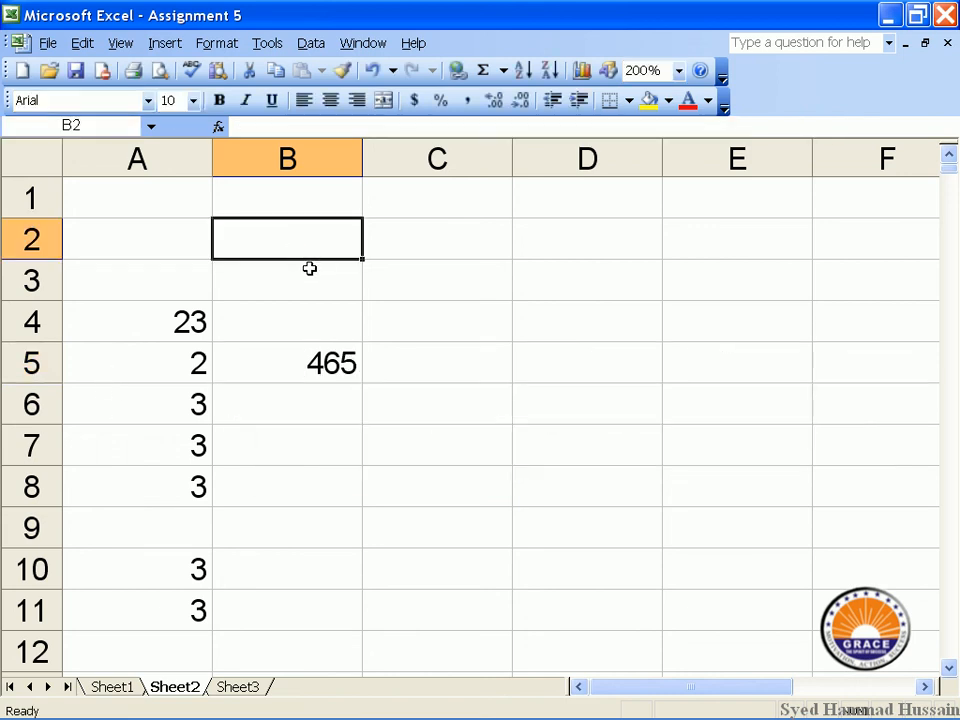
{"action": "type", "text": "2,"}
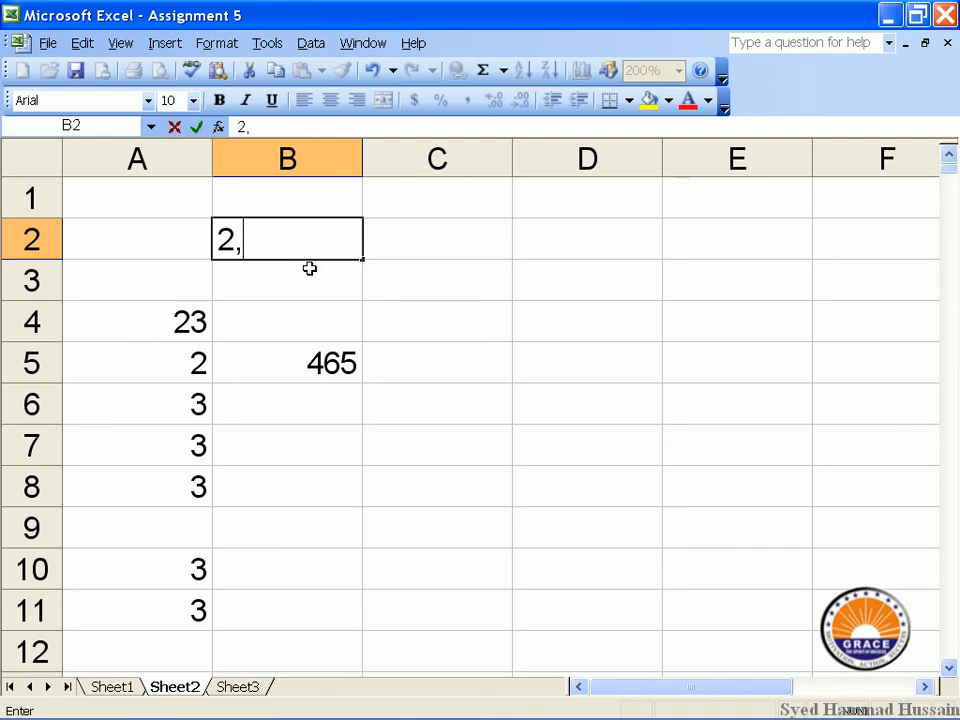
{"action": "type", "text": "3,4,5,6,7"}
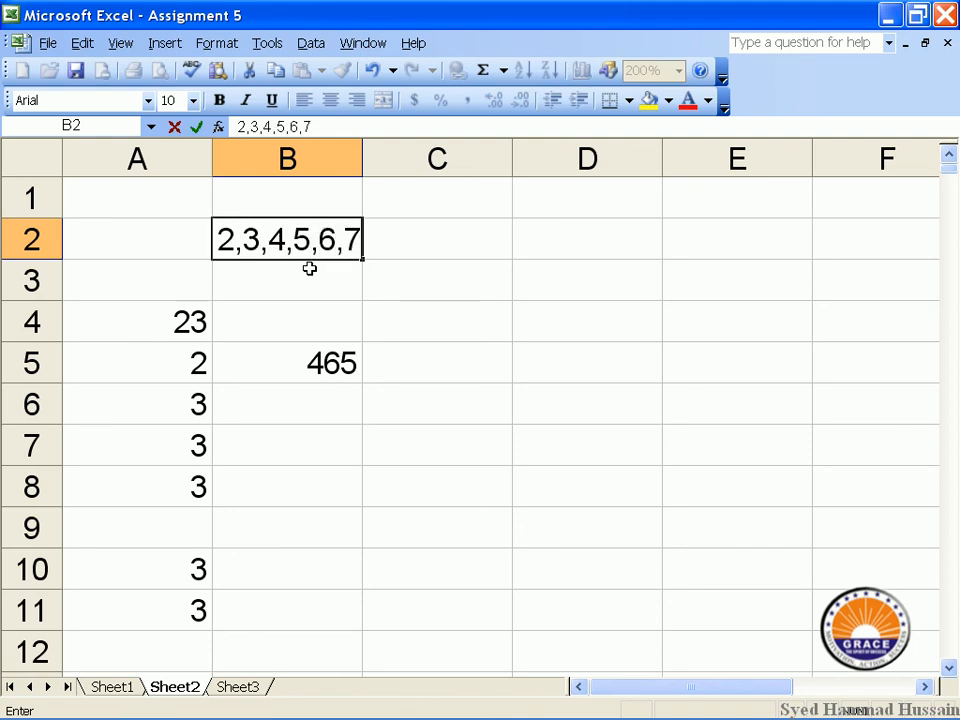
{"action": "key", "text": "Return"}
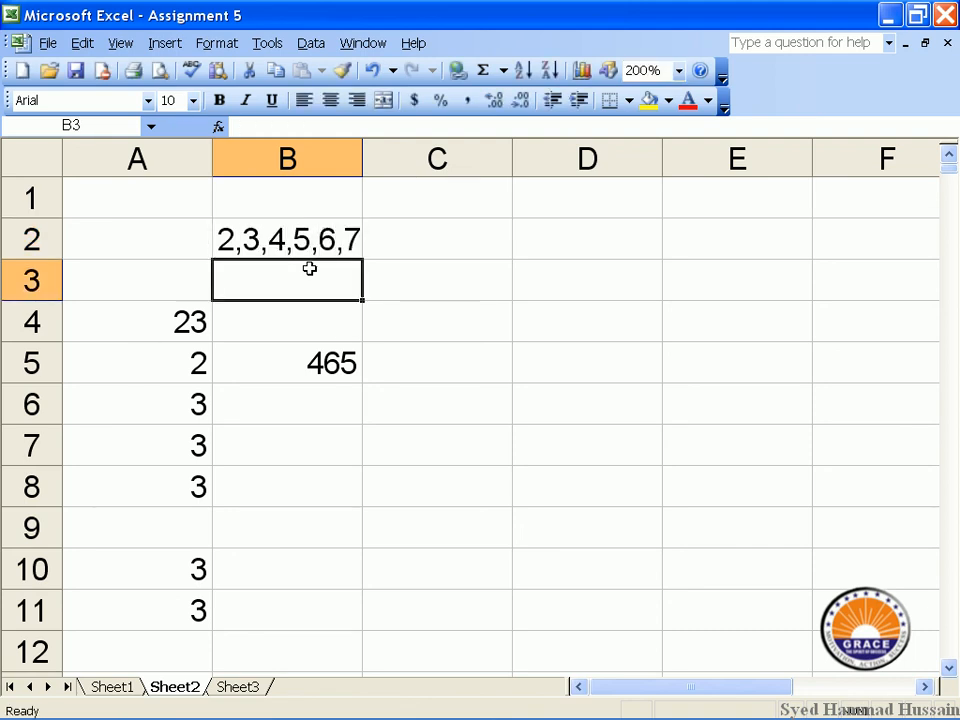
- Enter the formula =sum(2,3,4,5,6,7) in B3
{"action": "type", "text": "="}
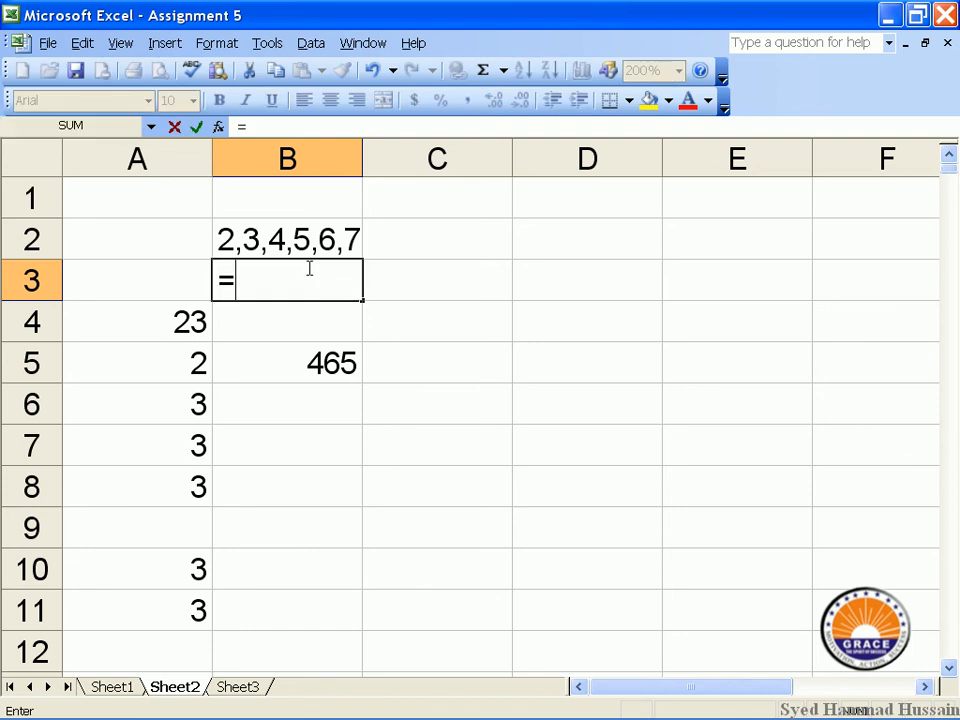
{"action": "type", "text": "su"}
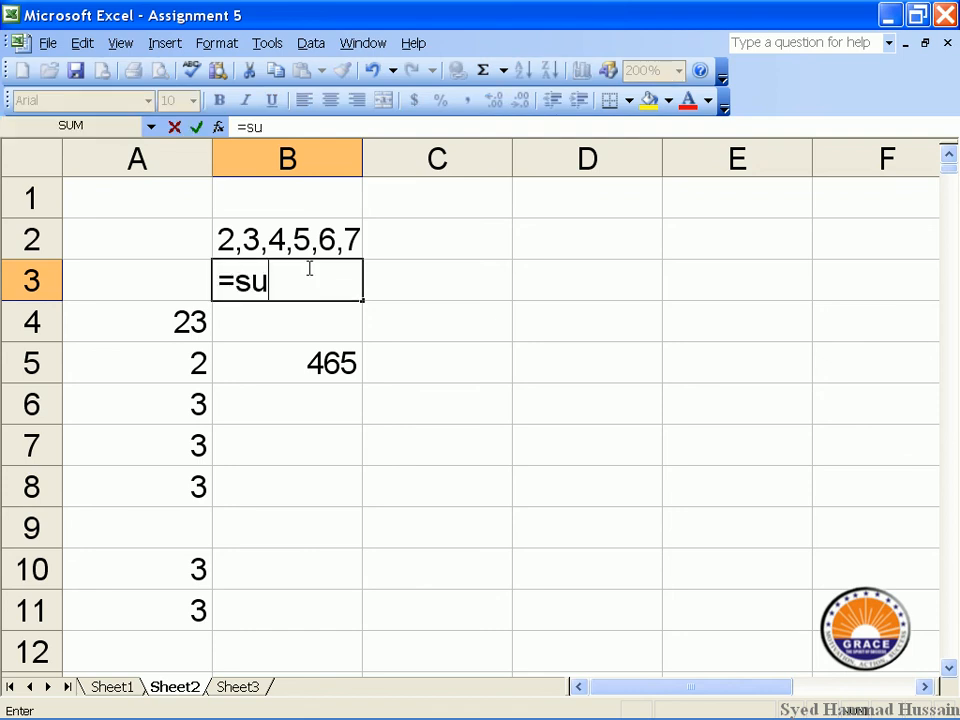
{"action": "type", "text": "m("}
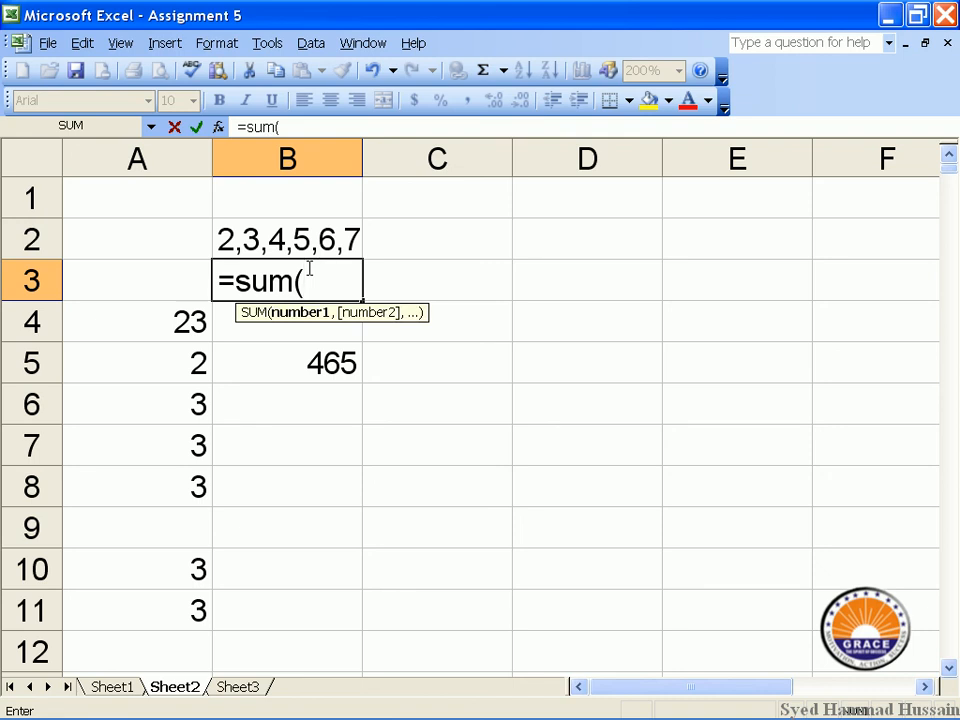
{"action": "type", "text": "2,3,4"}
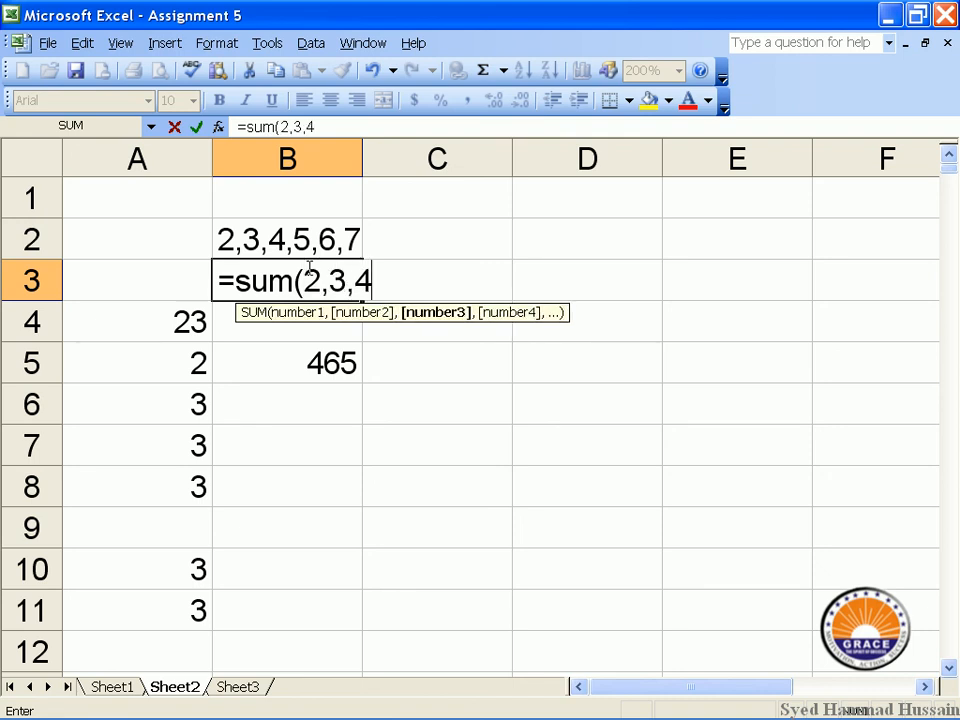
{"action": "type", "text": ",5,6,7)"}
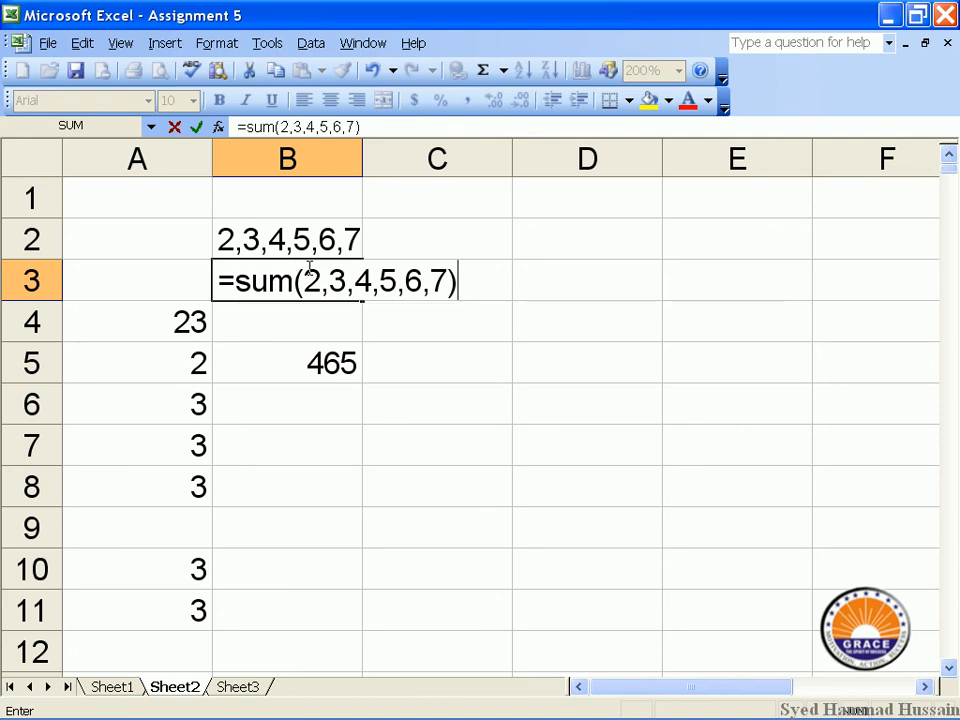
{"action": "key", "text": "Return"}
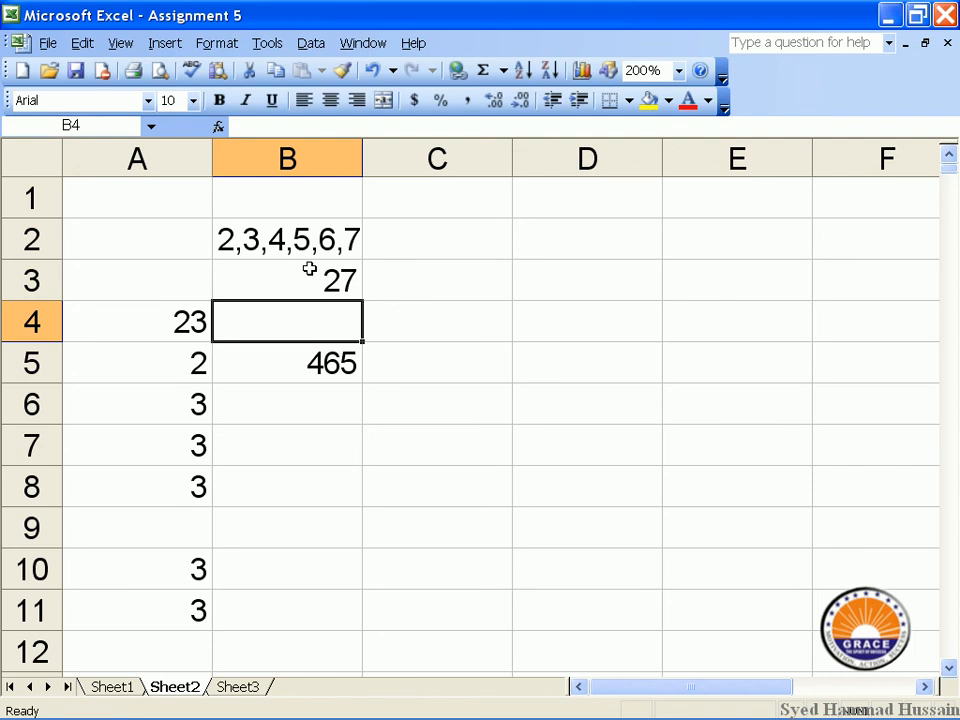